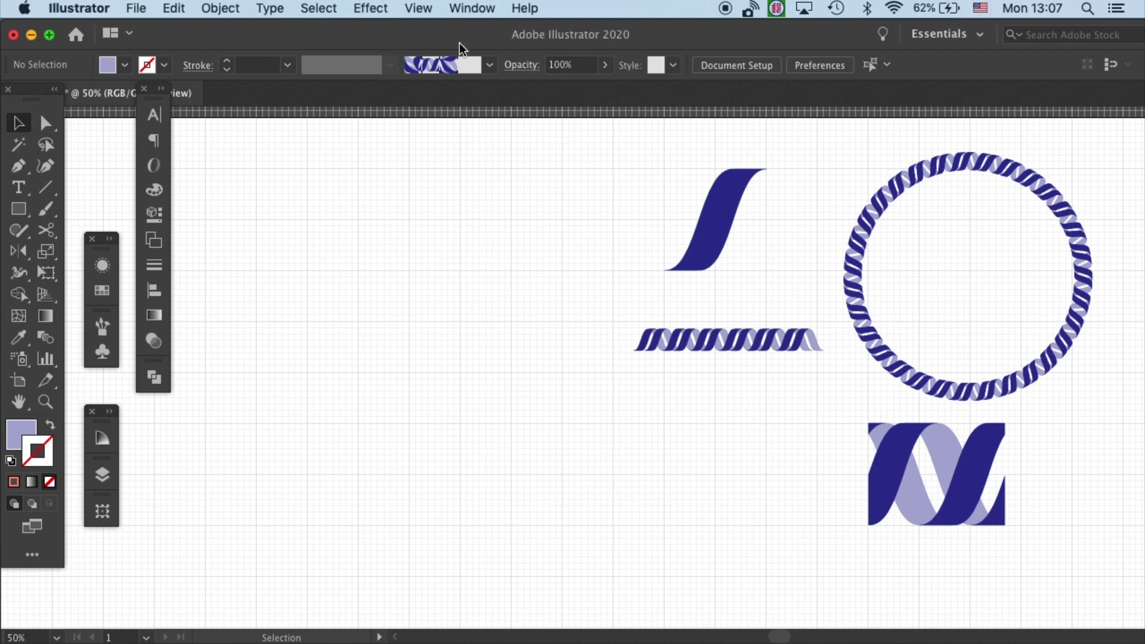
Hide the canvas grid and show it again to check it.
left_click(418, 8)
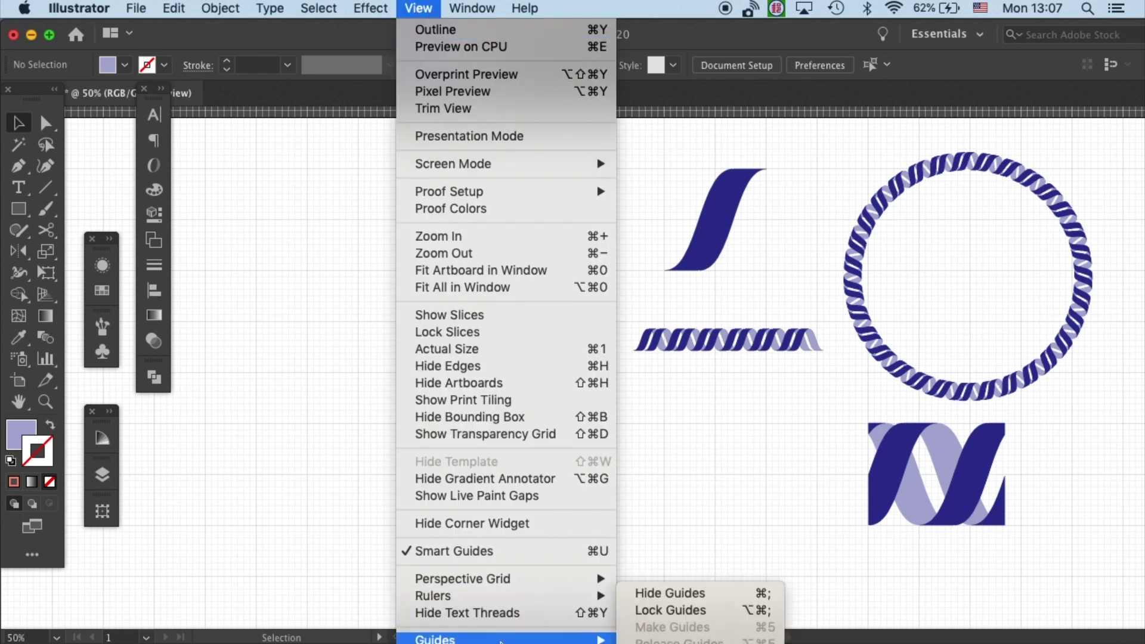
scroll(489, 597, "down", 4)
left_click(484, 570)
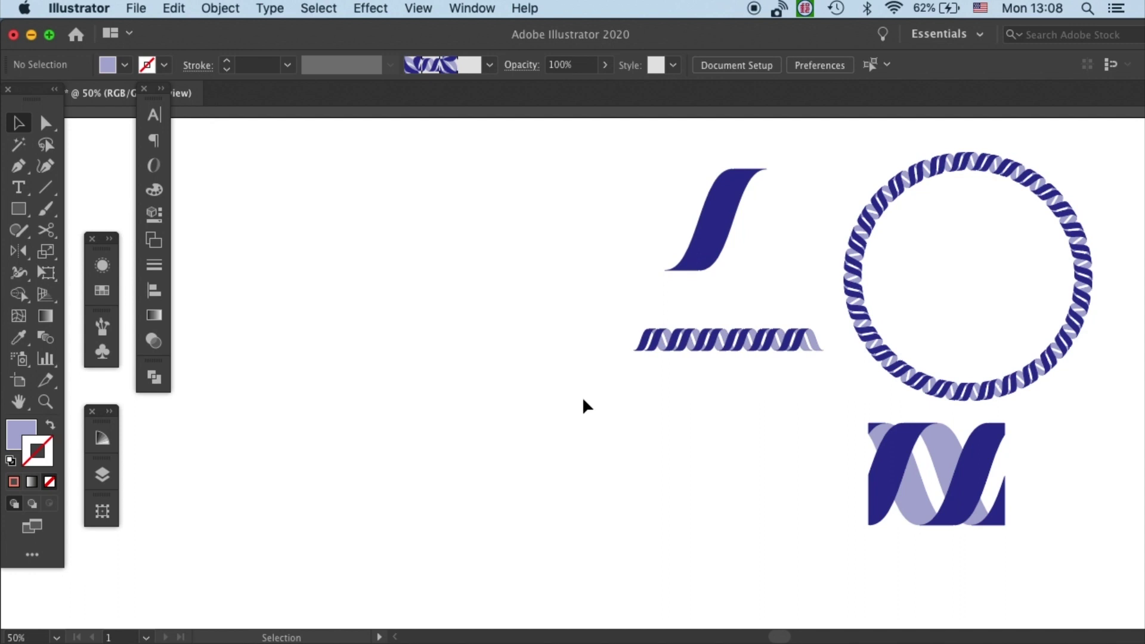
left_click(427, 13)
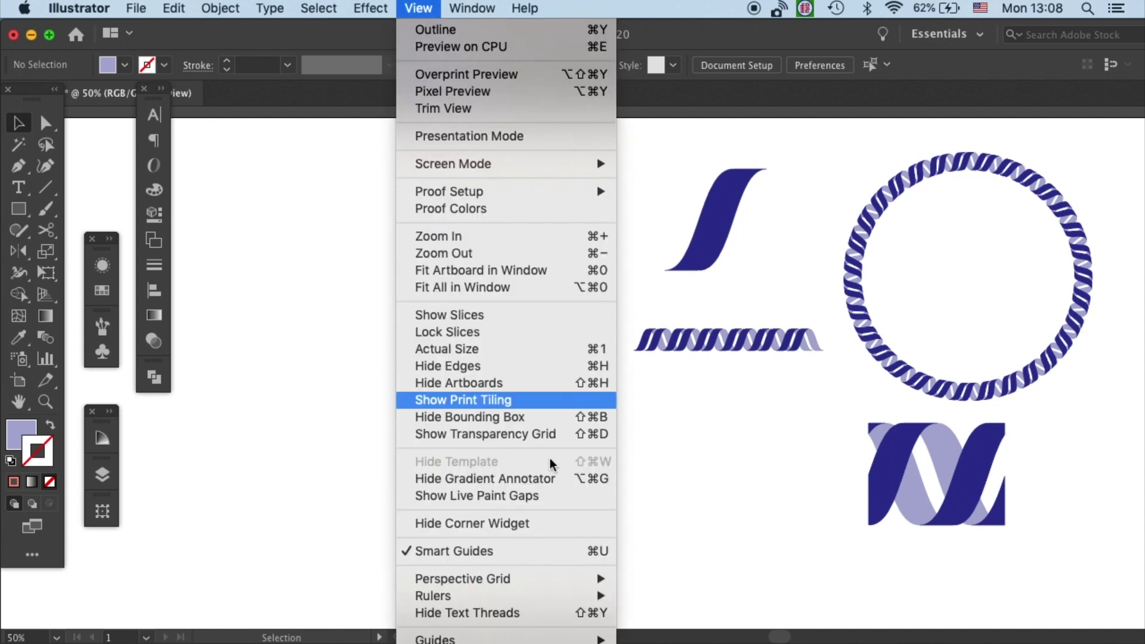
scroll(501, 467, "down", 4)
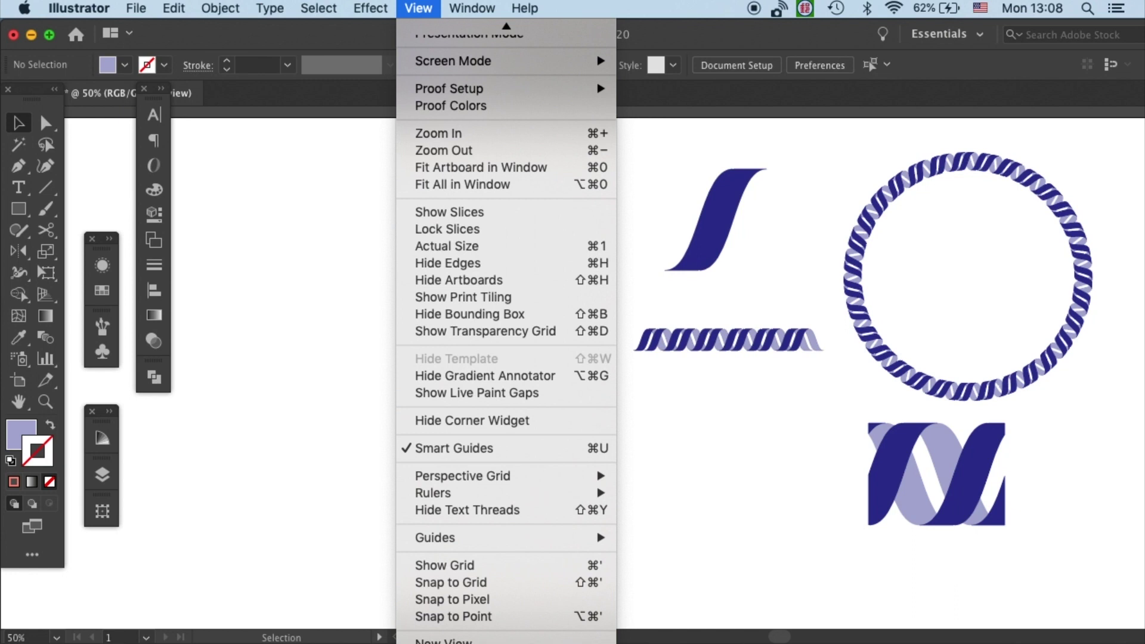
left_click(503, 566)
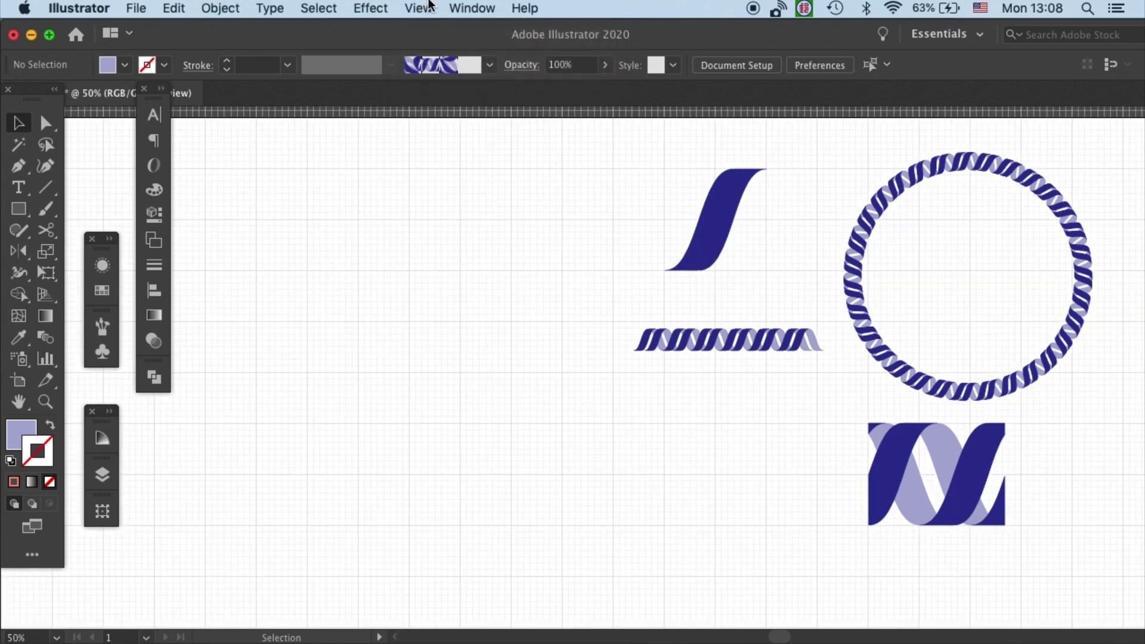
Turn on Snap to Grid from the View menu.
left_click(419, 8)
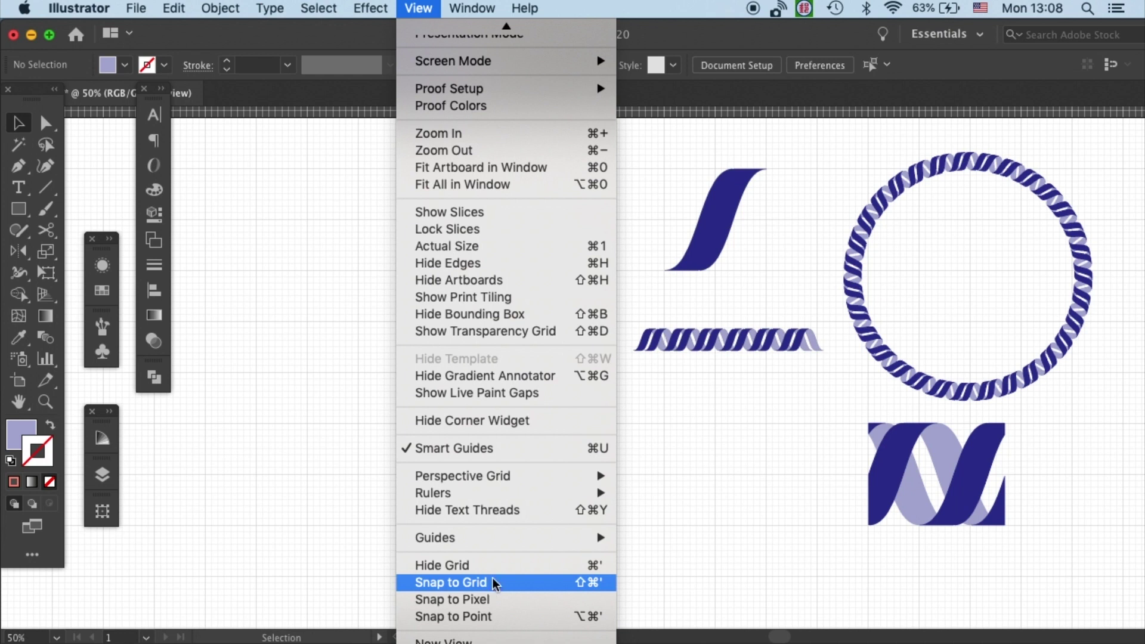
left_click(491, 583)
left_click(18, 166)
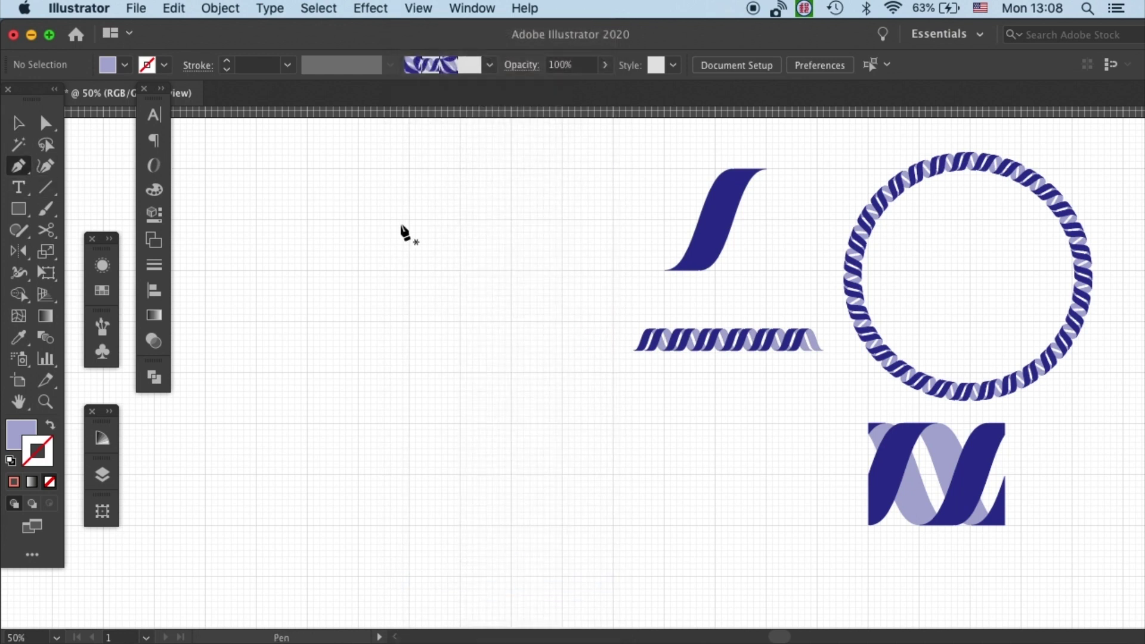
left_click(511, 270)
left_click(461, 374)
left_click(512, 373)
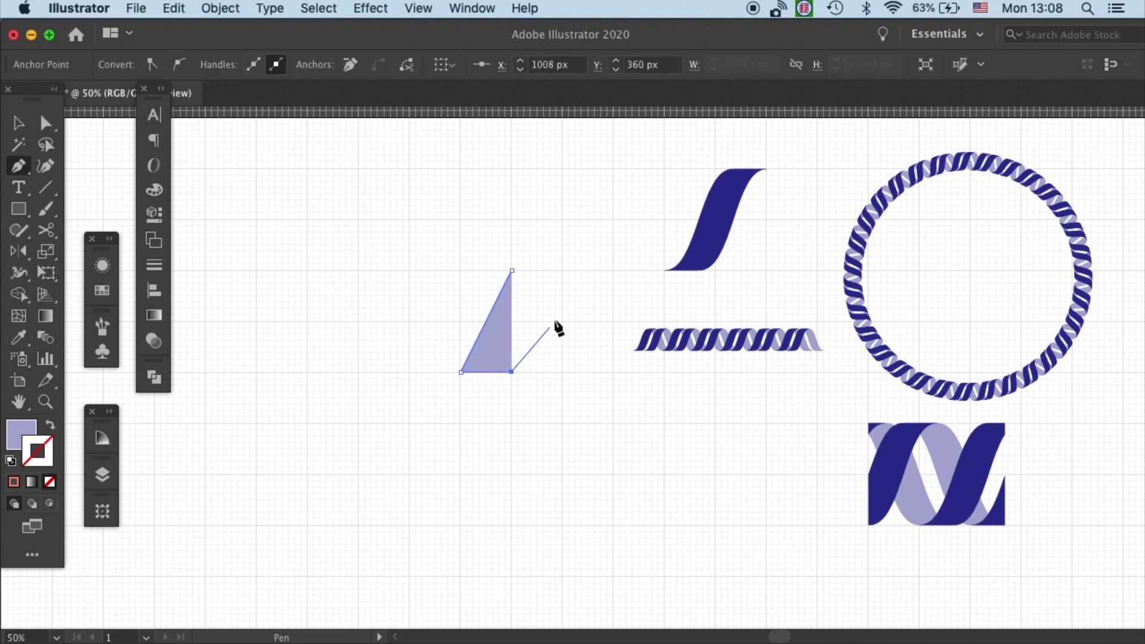
left_click(563, 270)
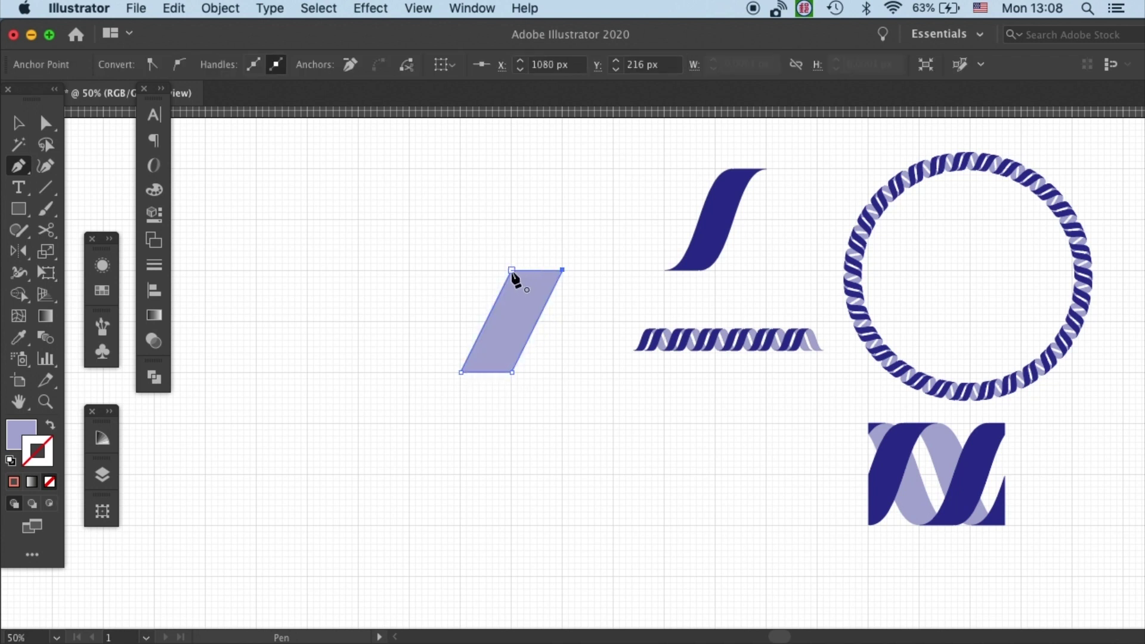
left_click(512, 270)
left_click(18, 124)
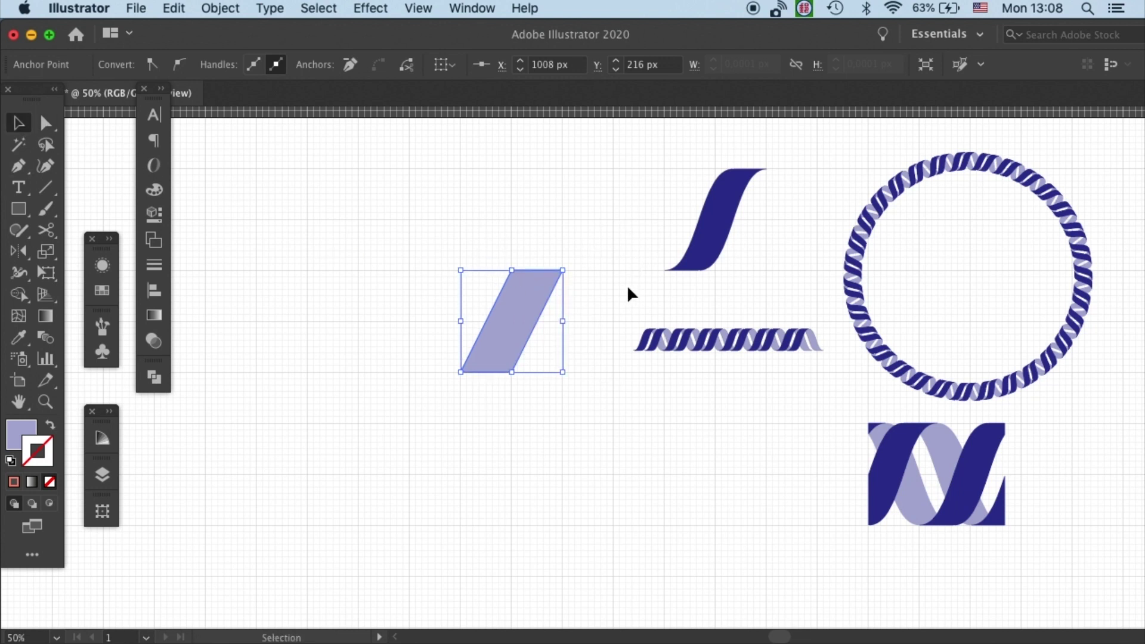
key("Delete")
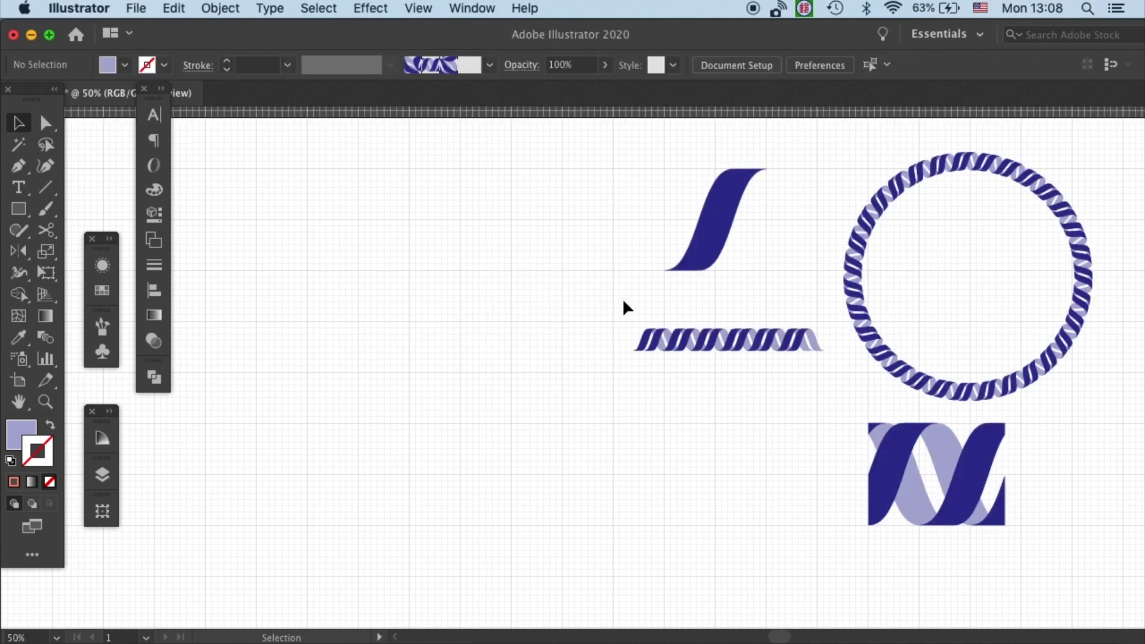
key("super+equal")
key("space")
left_click_drag(498, 272, 766, 357)
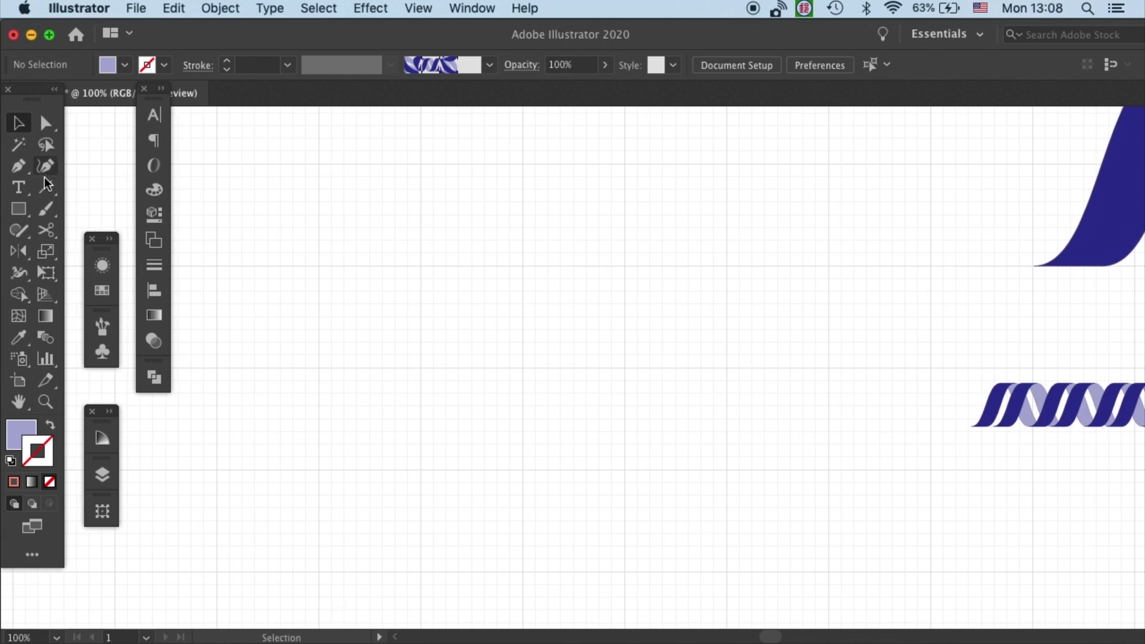
Draw a closed four-point slanted parallelogram on grid points with the Pen tool.
left_click(20, 169)
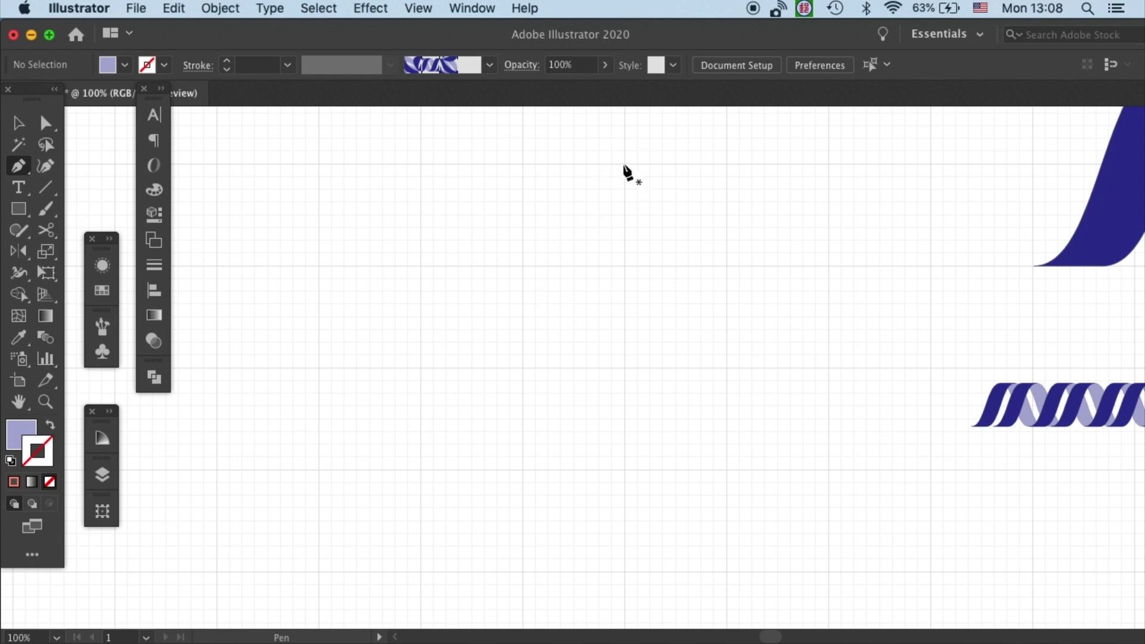
left_click(624, 163)
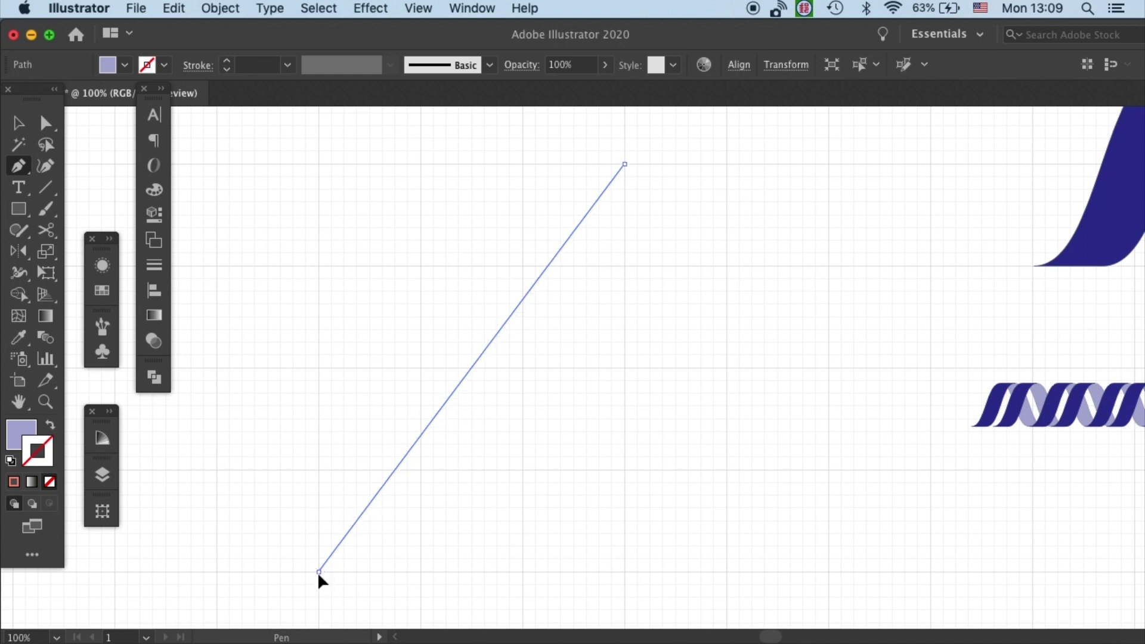
left_click(318, 572)
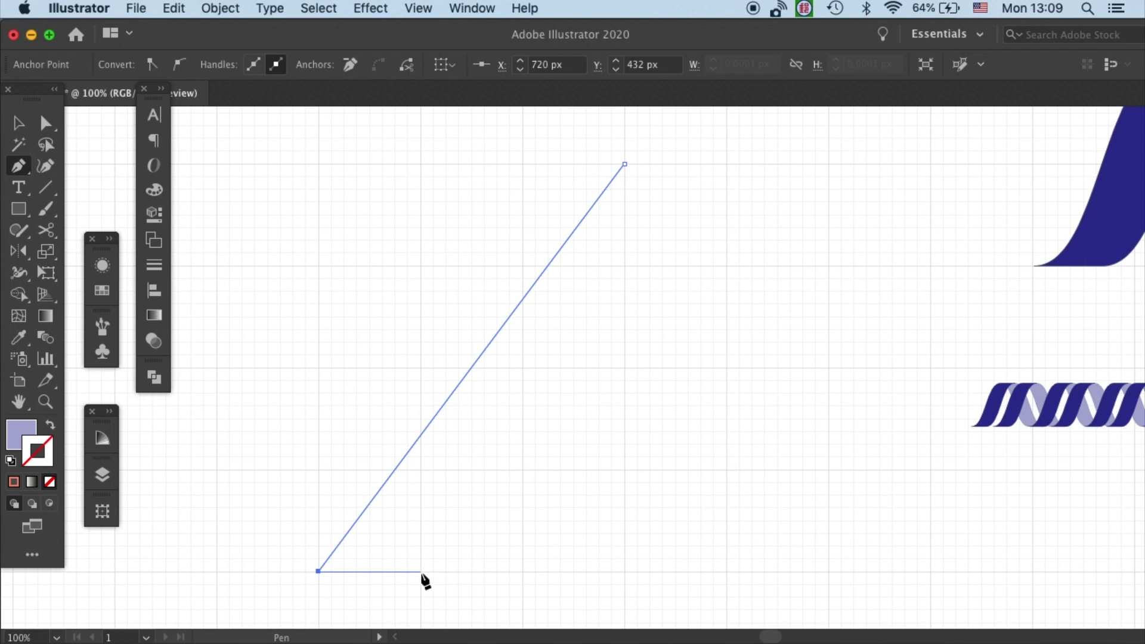
left_click(421, 571)
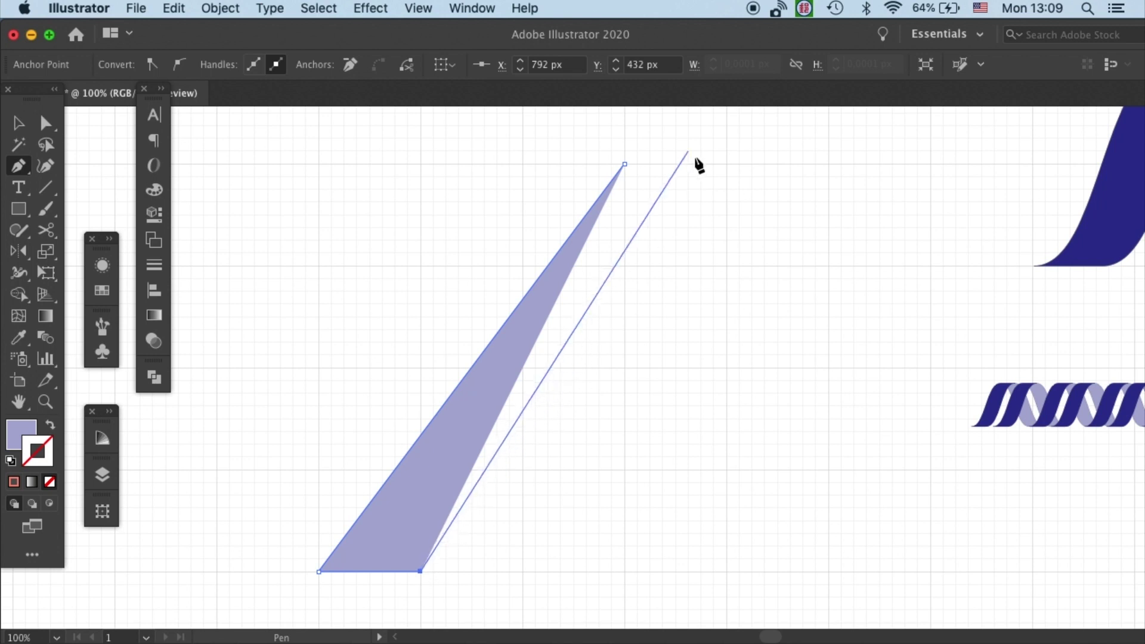
left_click(726, 164)
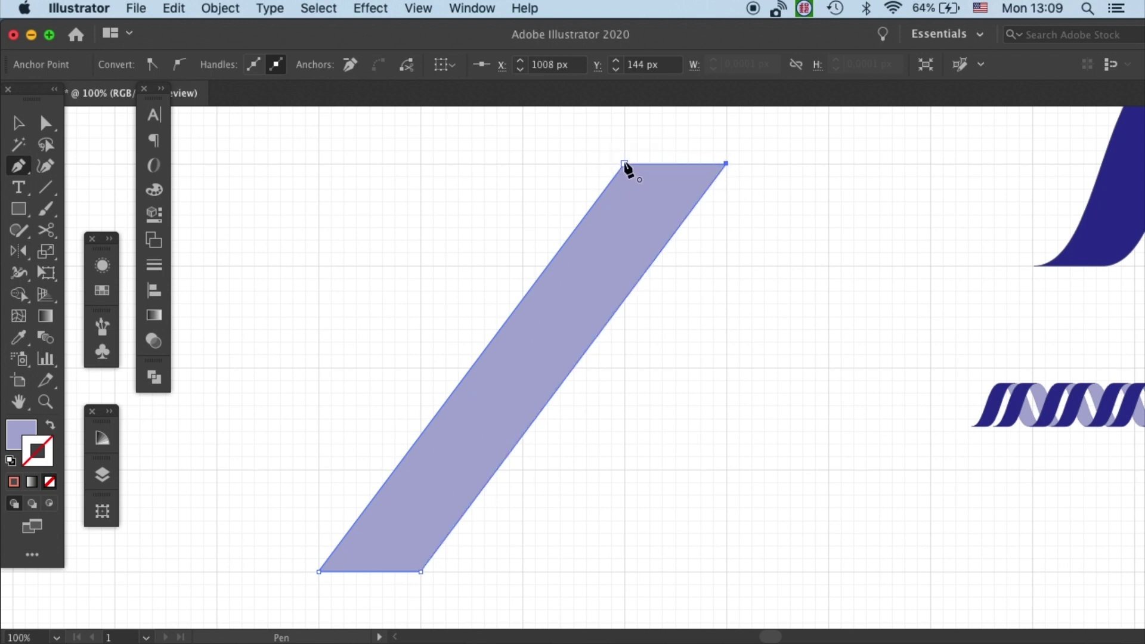
left_click(625, 165)
left_click(15, 119)
left_click(736, 344)
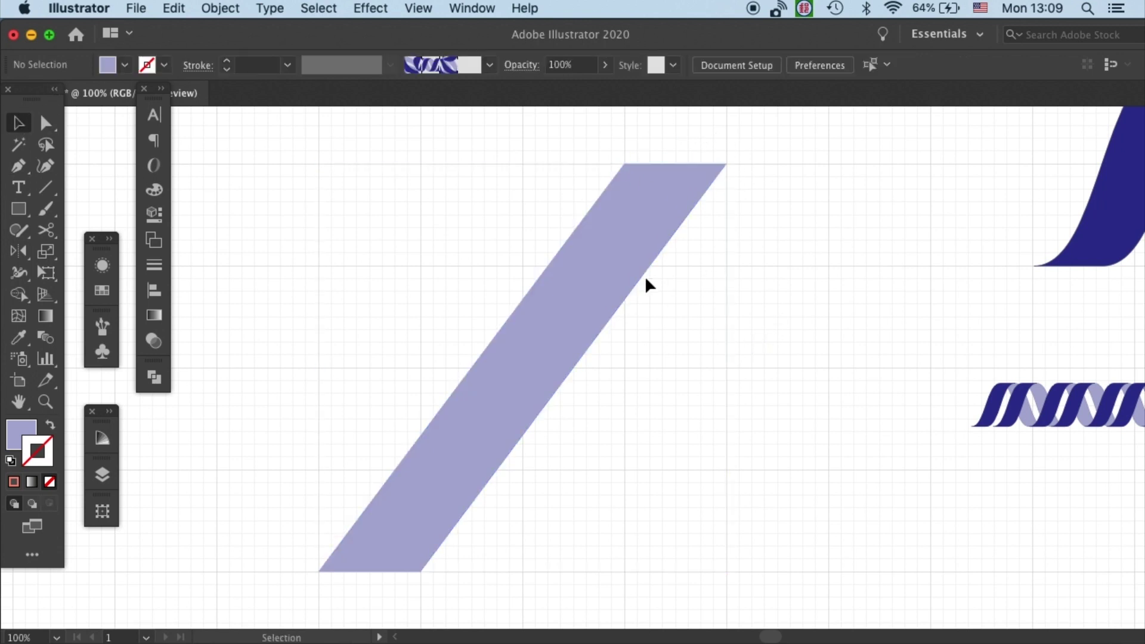
Fill the parallelogram with the dark blue swatch and set its stroke to None.
left_click(616, 304)
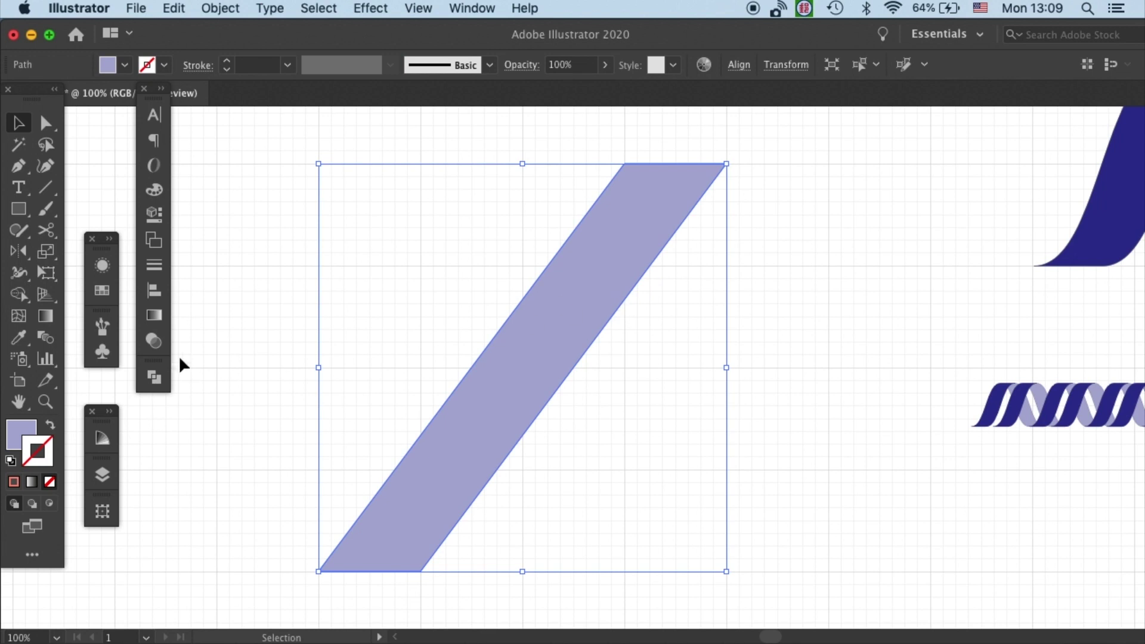
left_click(102, 291)
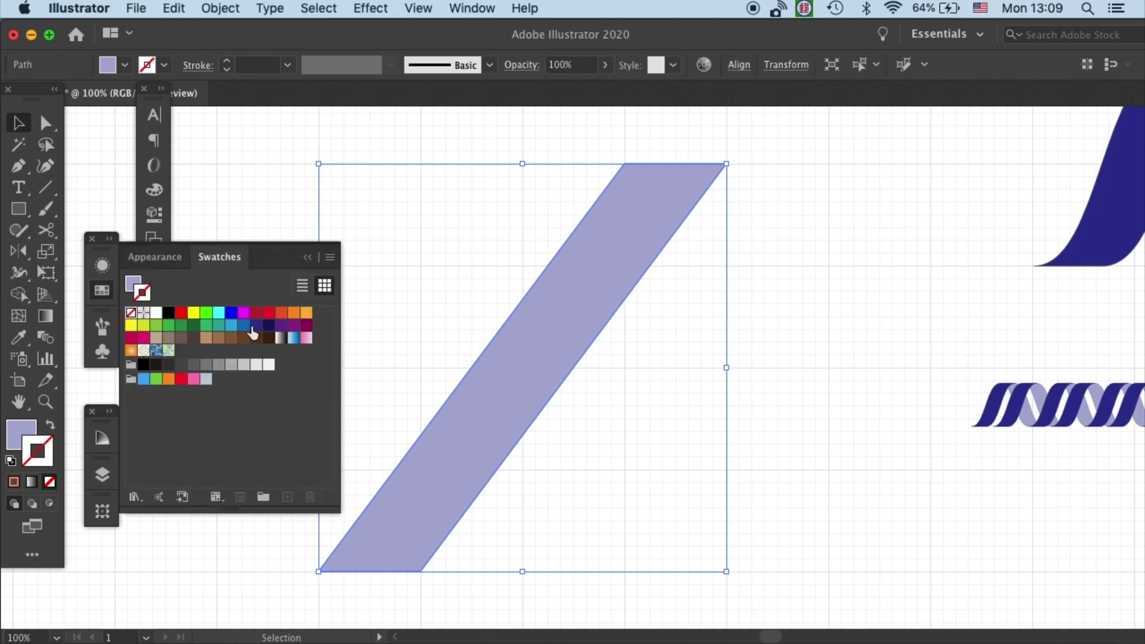
left_click(255, 326)
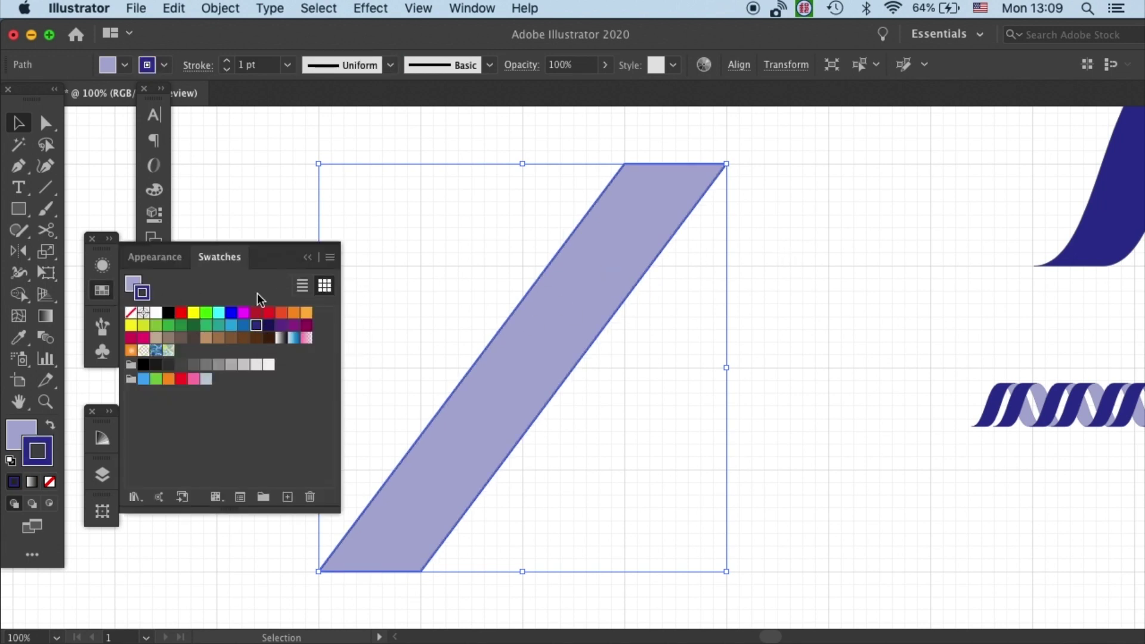
left_click(50, 424)
left_click(49, 482)
left_click(19, 436)
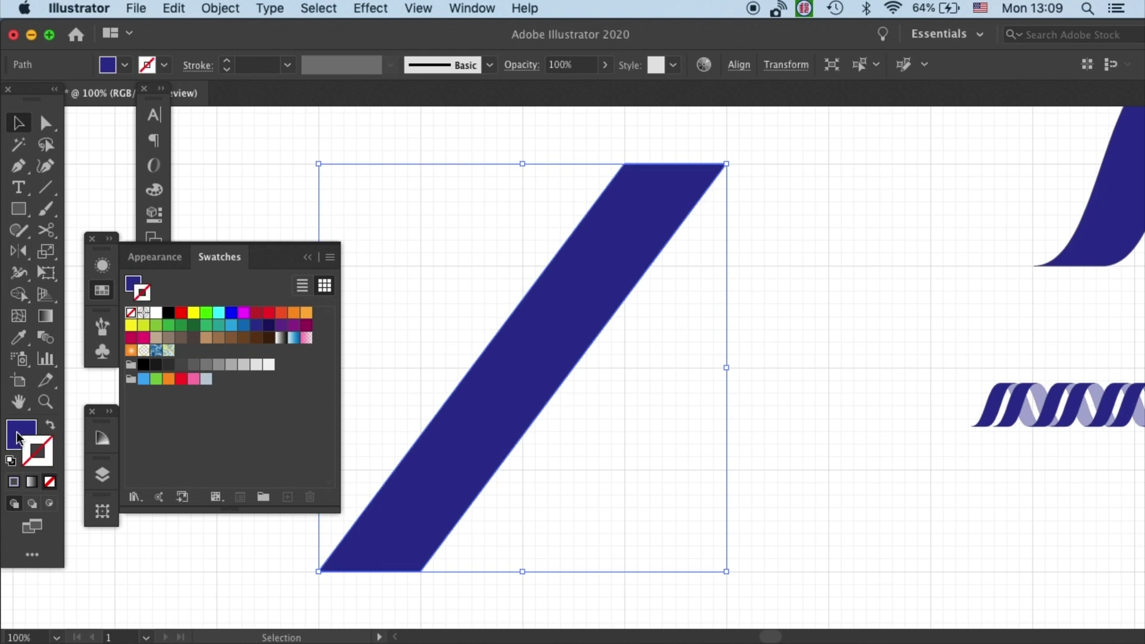
left_click(779, 239)
left_click(345, 107)
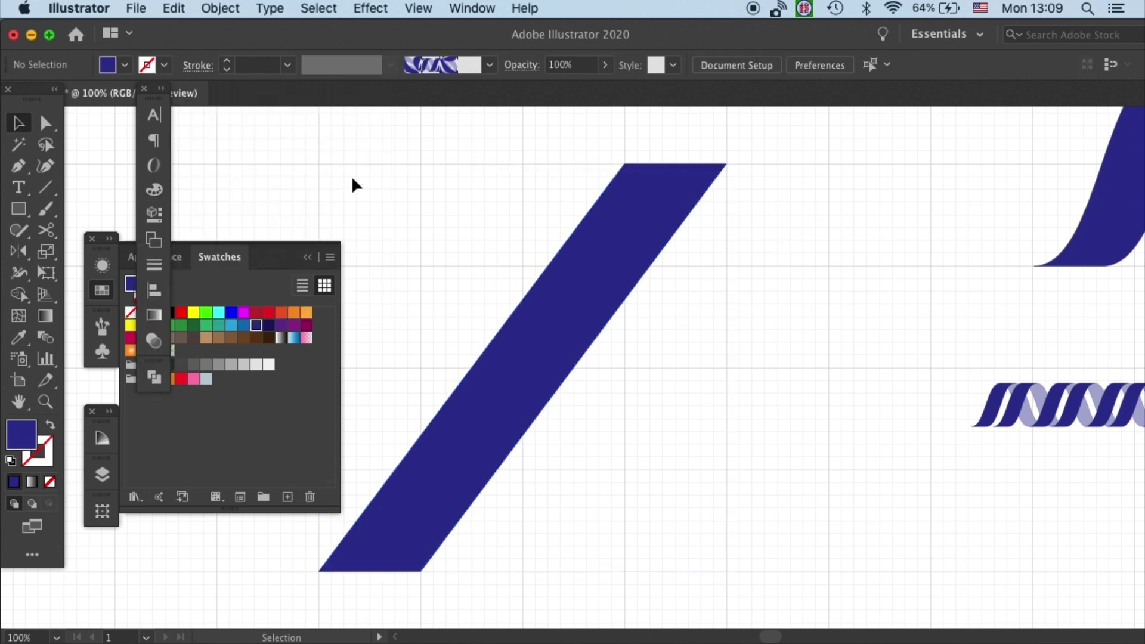
left_click(625, 220)
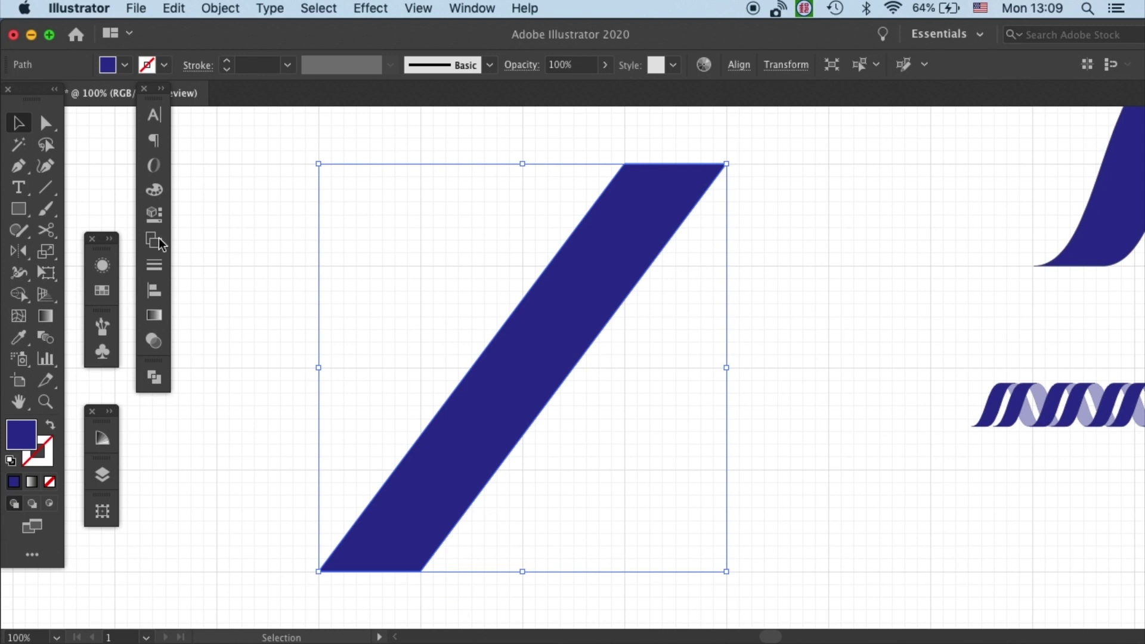
Convert the top-left corner into a smooth anchor by dragging its handle out to the left.
left_click(48, 122)
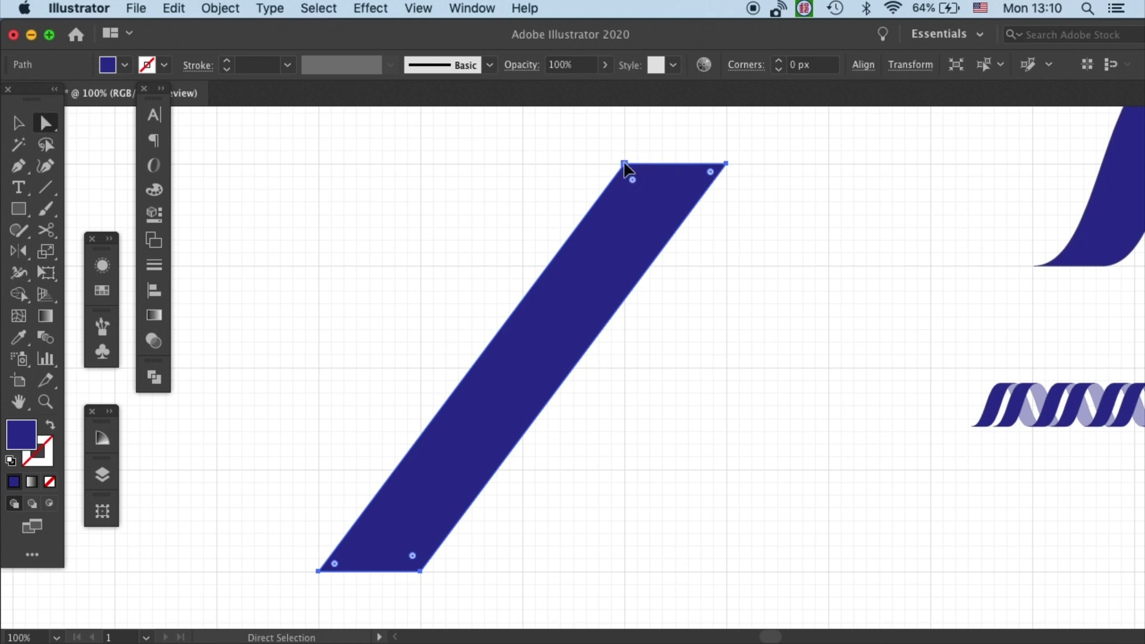
left_click(625, 164)
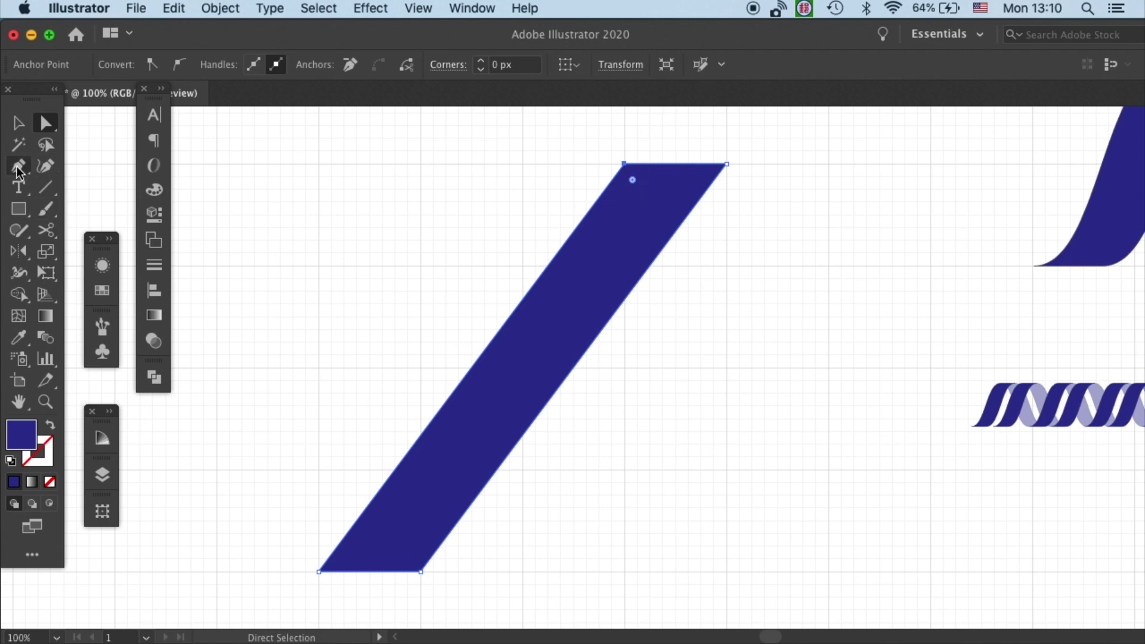
left_click(19, 168)
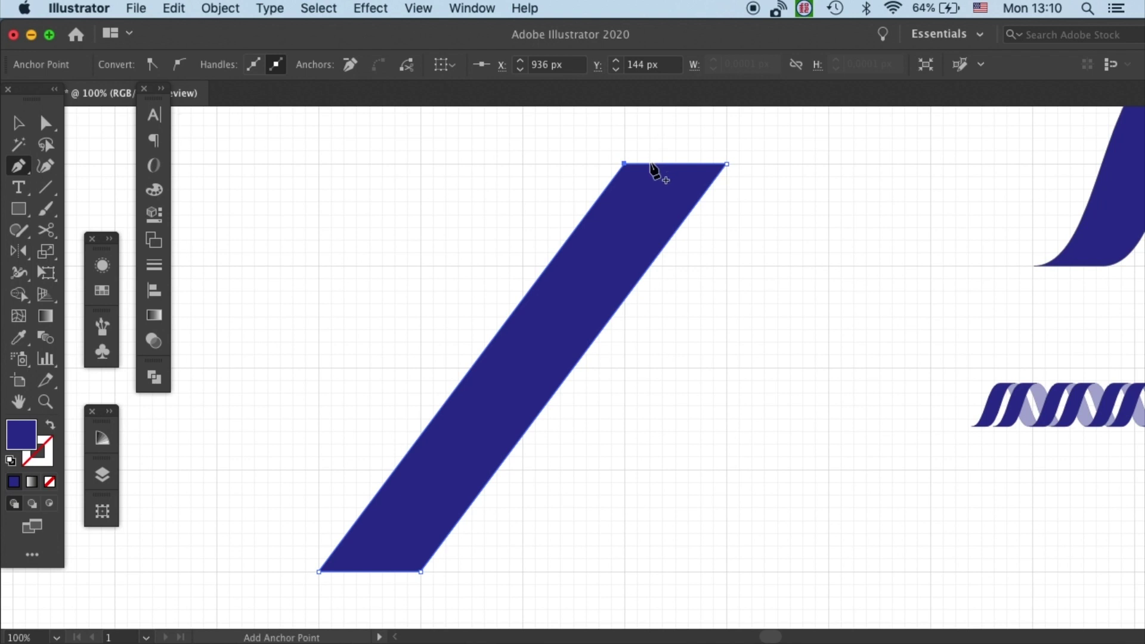
key("alt")
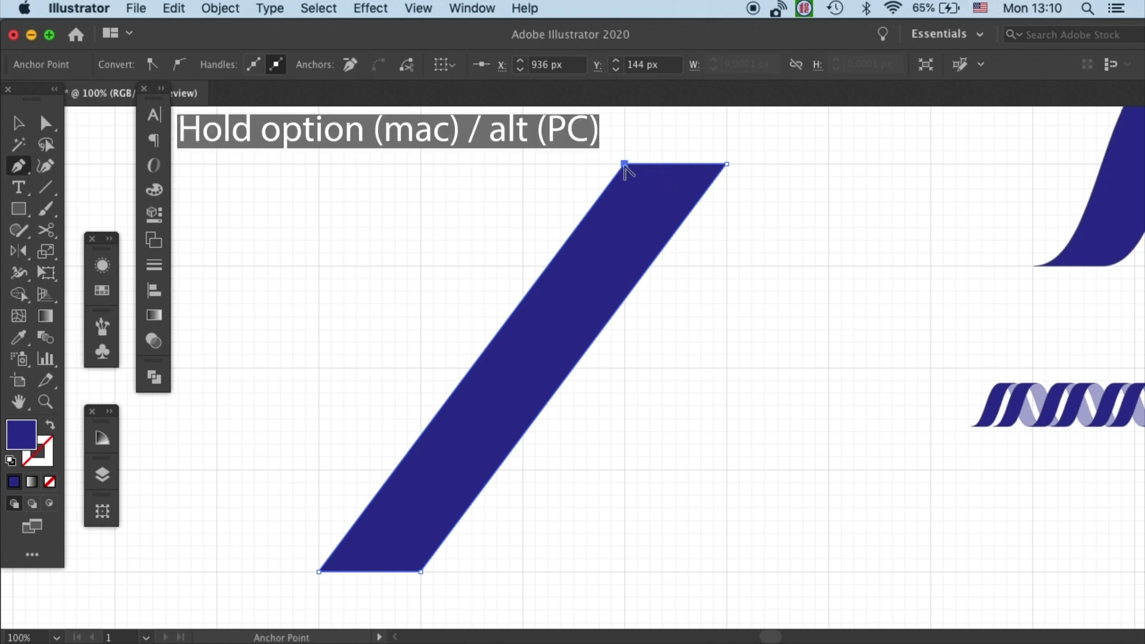
left_click(624, 163, "alt")
left_click_drag(623, 167, 528, 167)
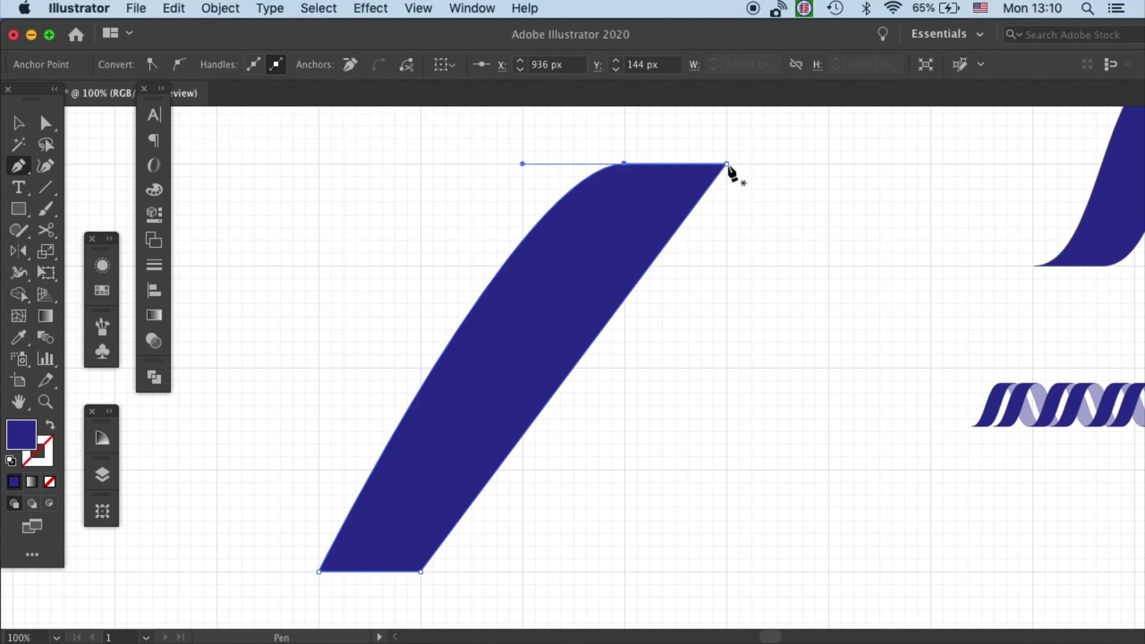
key("alt")
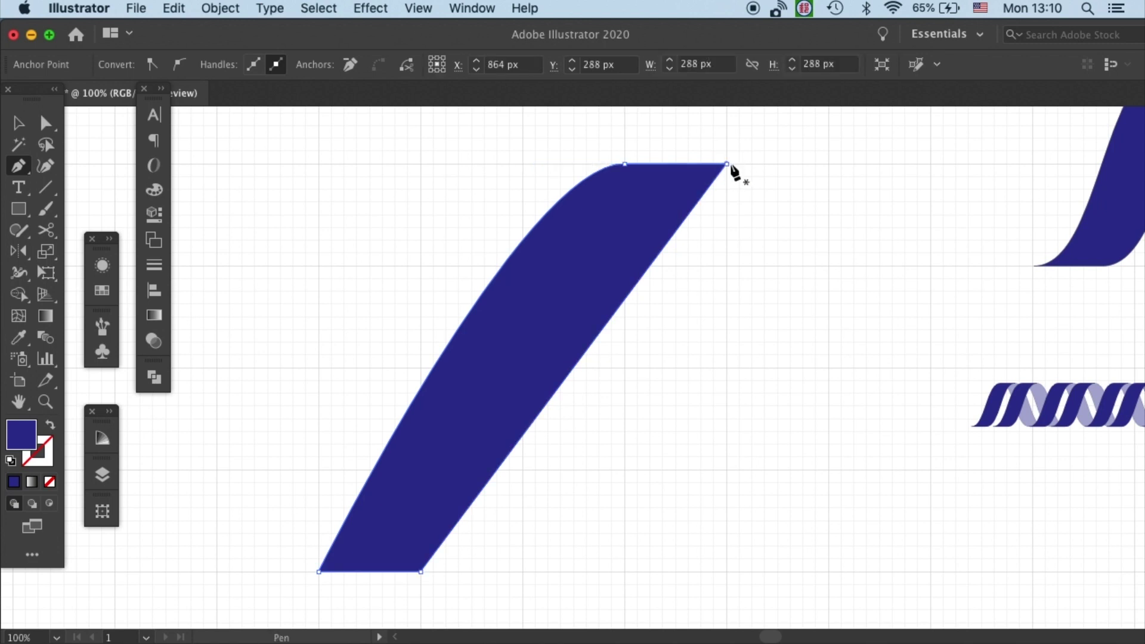
Round the top-right corner, then shorten its handle to refine the curve.
left_click(727, 164, "alt")
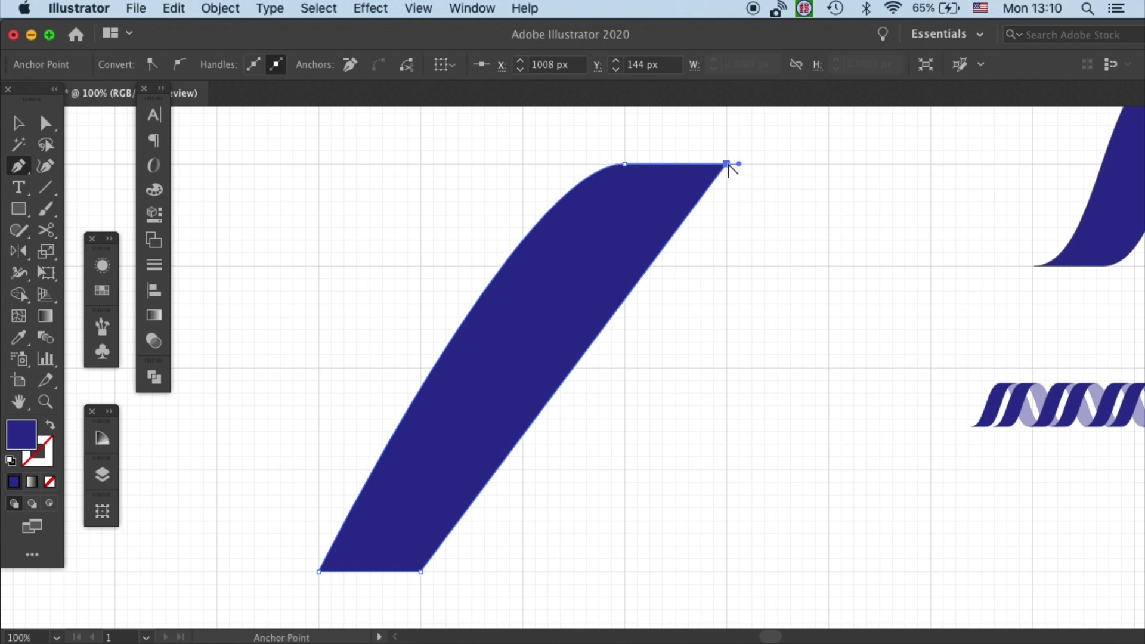
left_click_drag(728, 165, 825, 349)
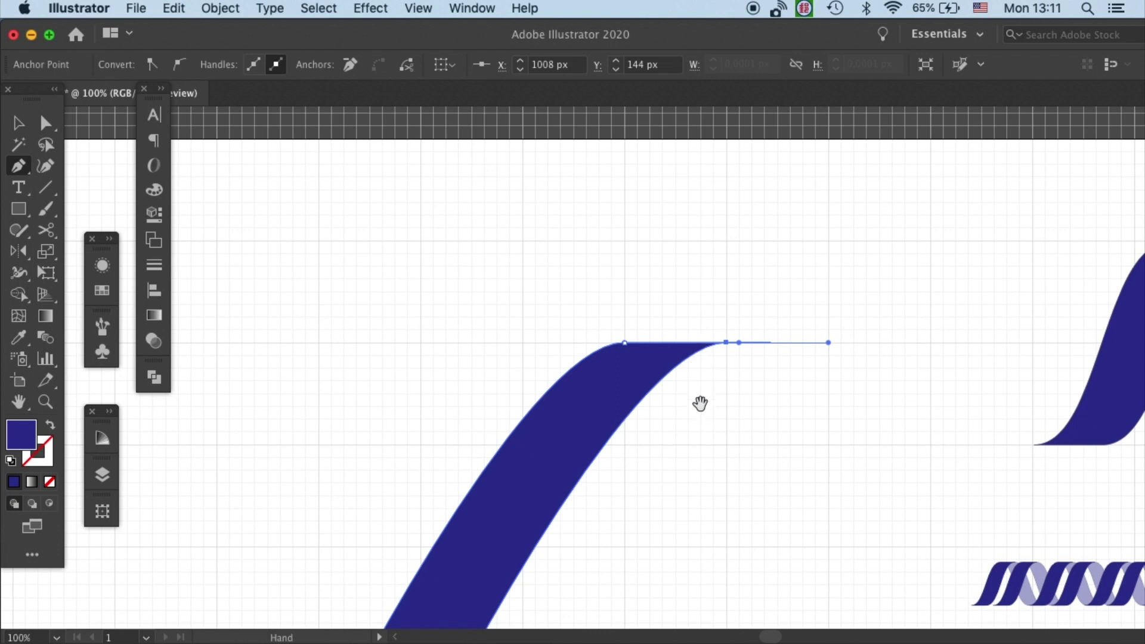
left_click_drag(699, 401, 775, 245)
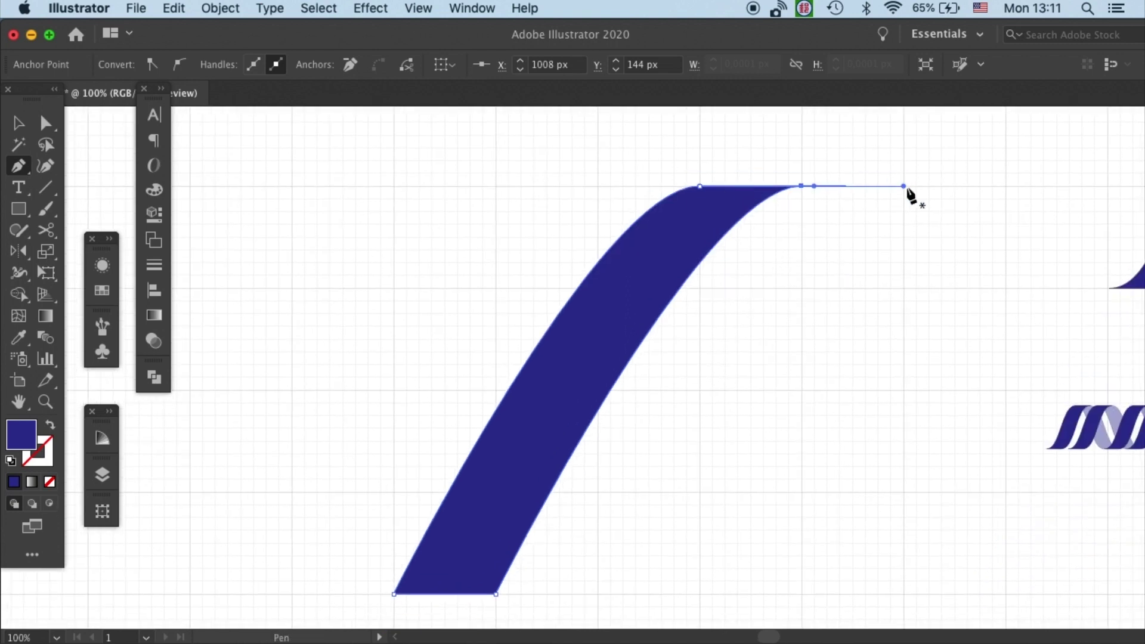
key("alt")
mouse_move(903, 186)
left_mouse_down()
mouse_move(864, 148)
mouse_move(826, 140)
mouse_move(867, 174)
mouse_move(843, 156)
mouse_move(918, 188)
left_mouse_up()
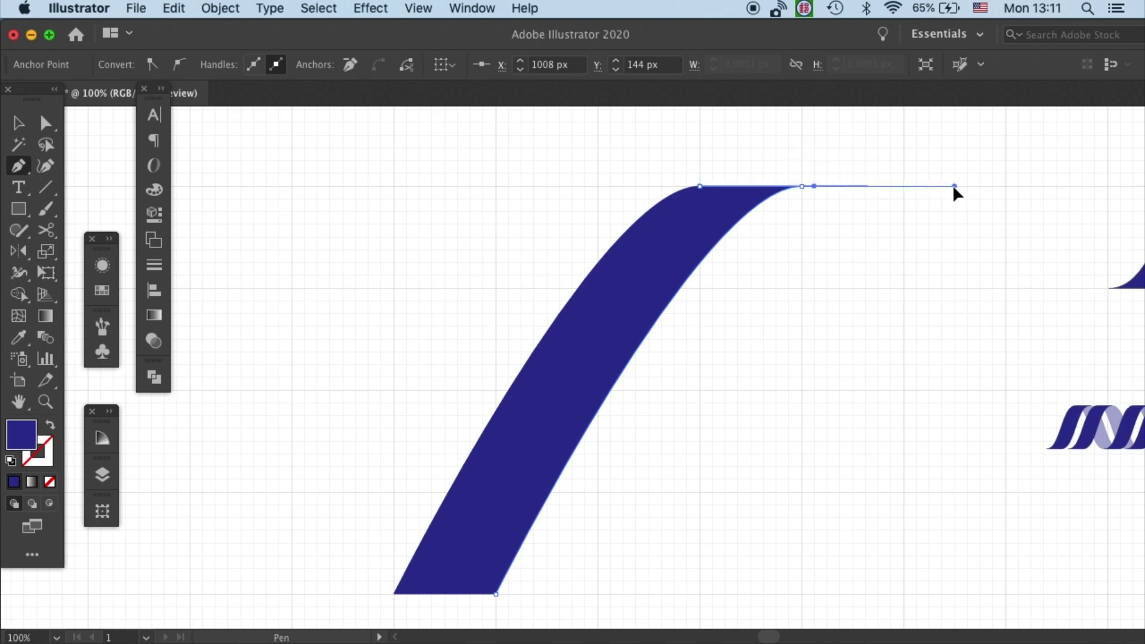
left_click_drag(906, 188, 816, 187)
left_click(801, 186)
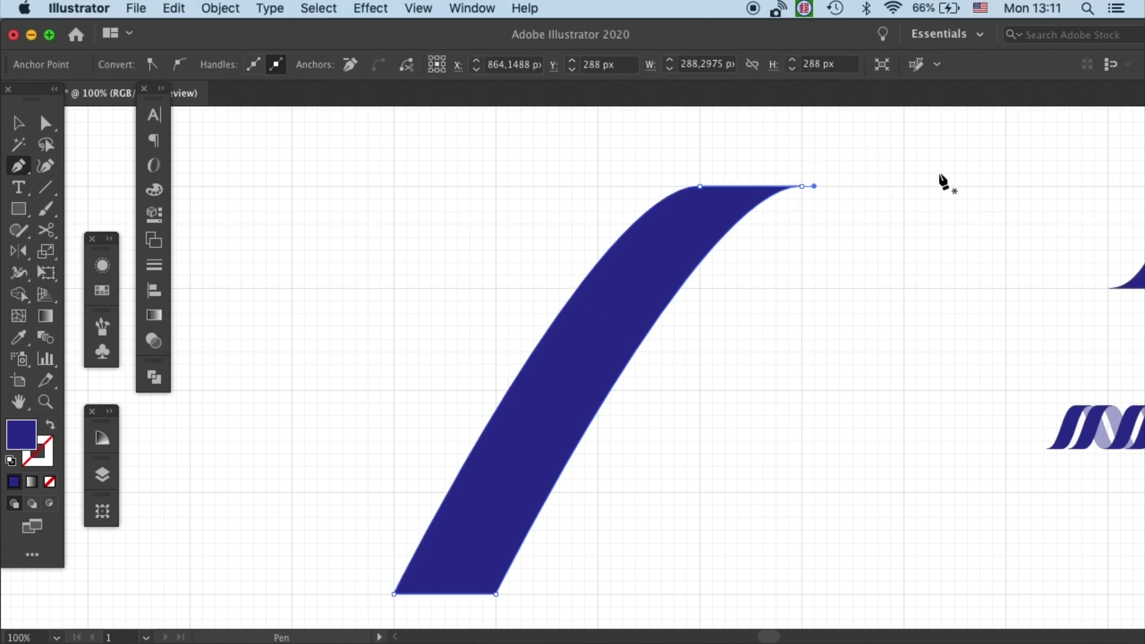
left_click(495, 594)
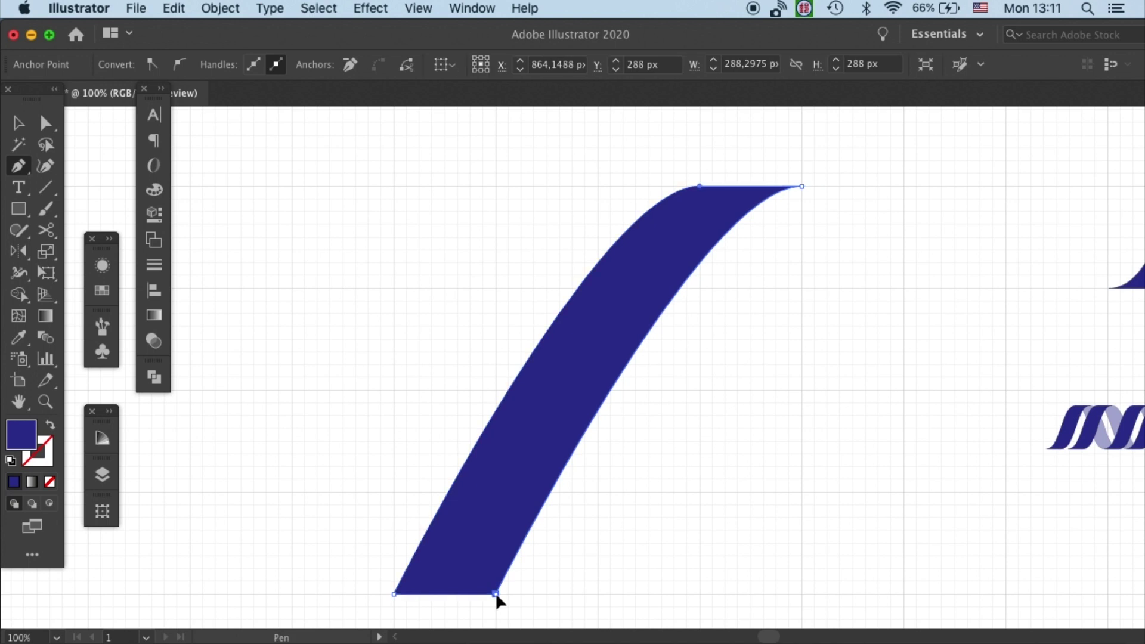
Curve the bottom-right and bottom-left corners to complete the S-shaped ribbon.
left_click_drag(495, 594, 597, 595)
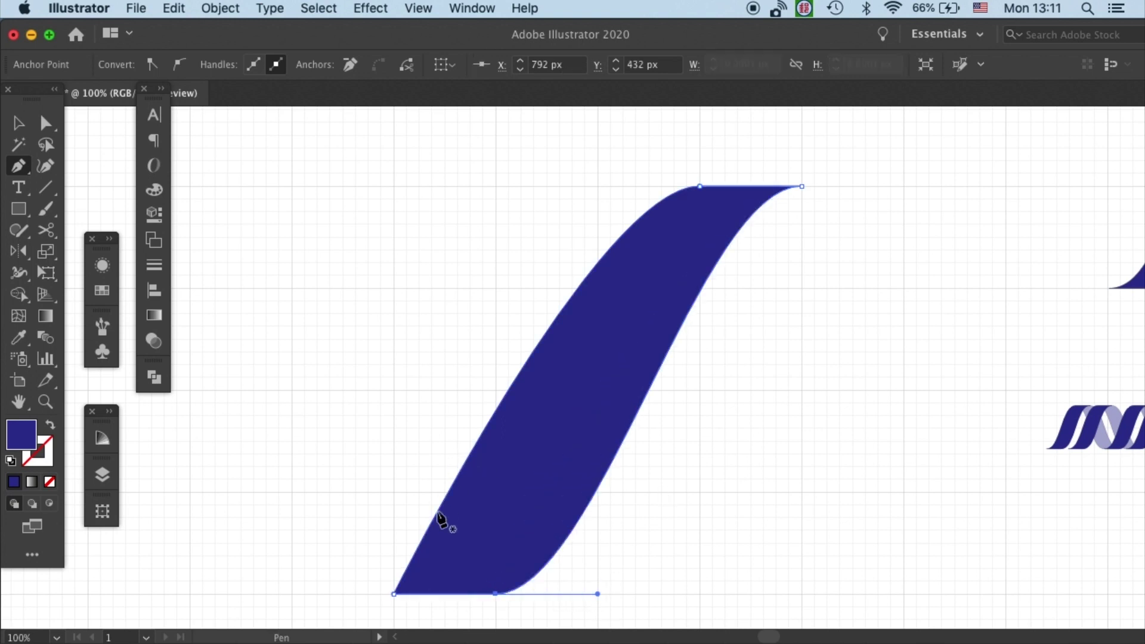
key("alt")
left_click_drag(393, 594, 291, 592)
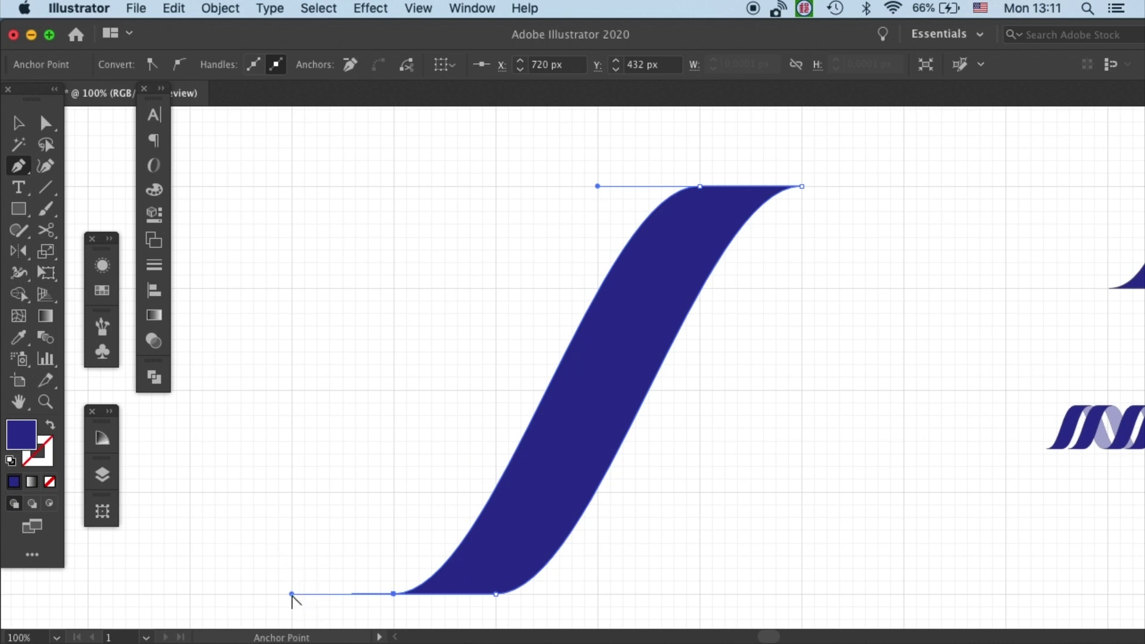
left_click(394, 596)
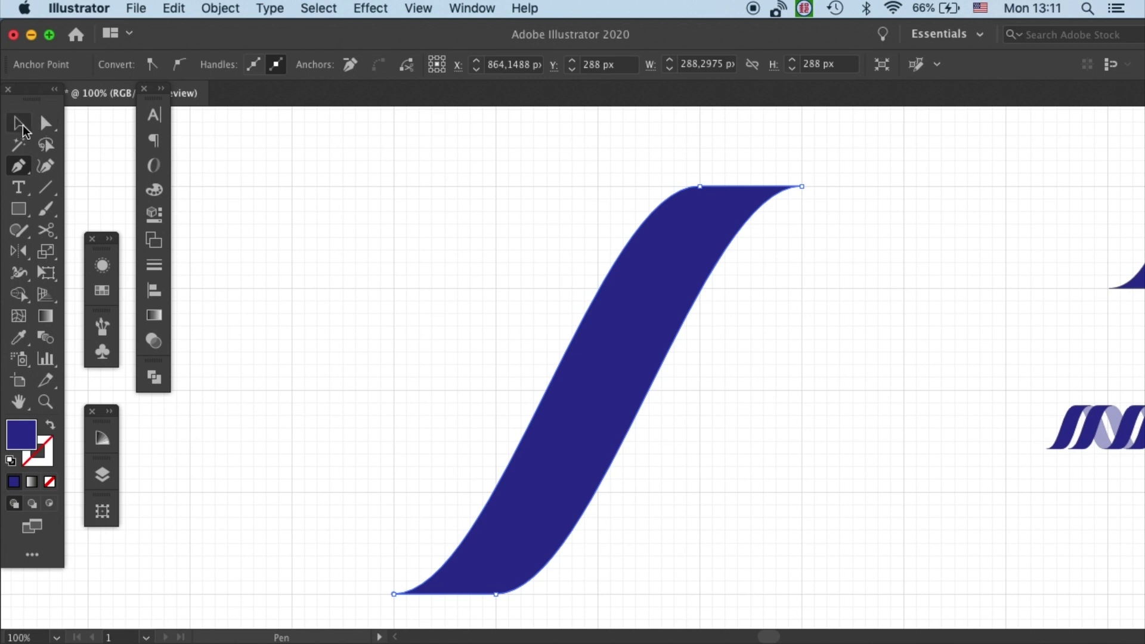
left_click(18, 124)
left_click(719, 393)
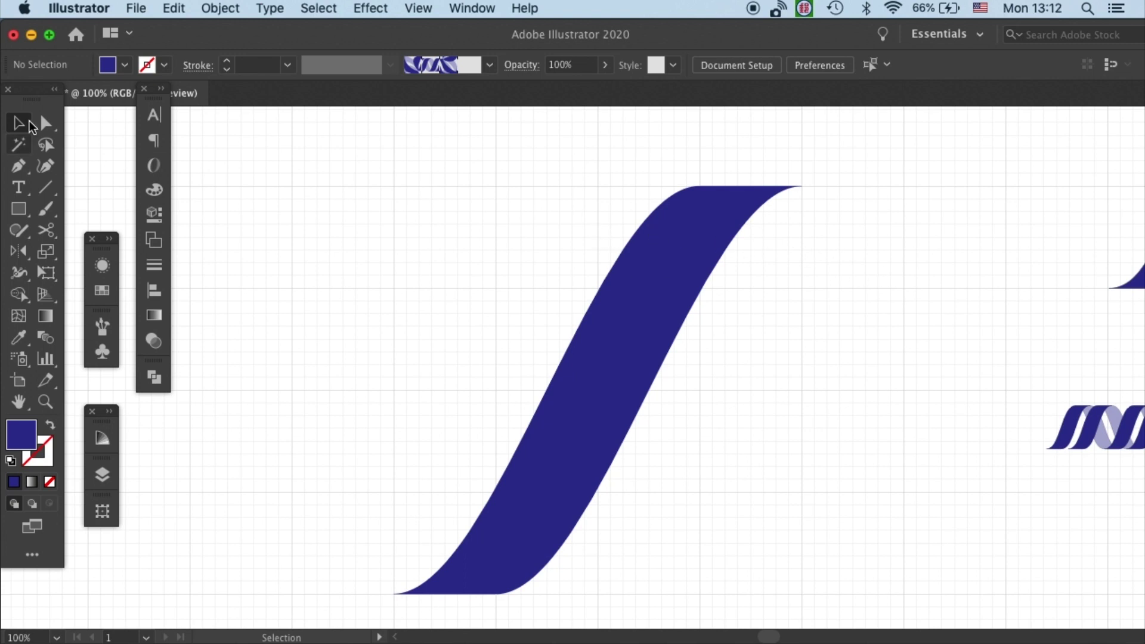
left_click(690, 274)
Duplicate the S-ribbon, reflect the copy, and butt it against the original as an arch.
left_click_drag(677, 299, 798, 289, "alt")
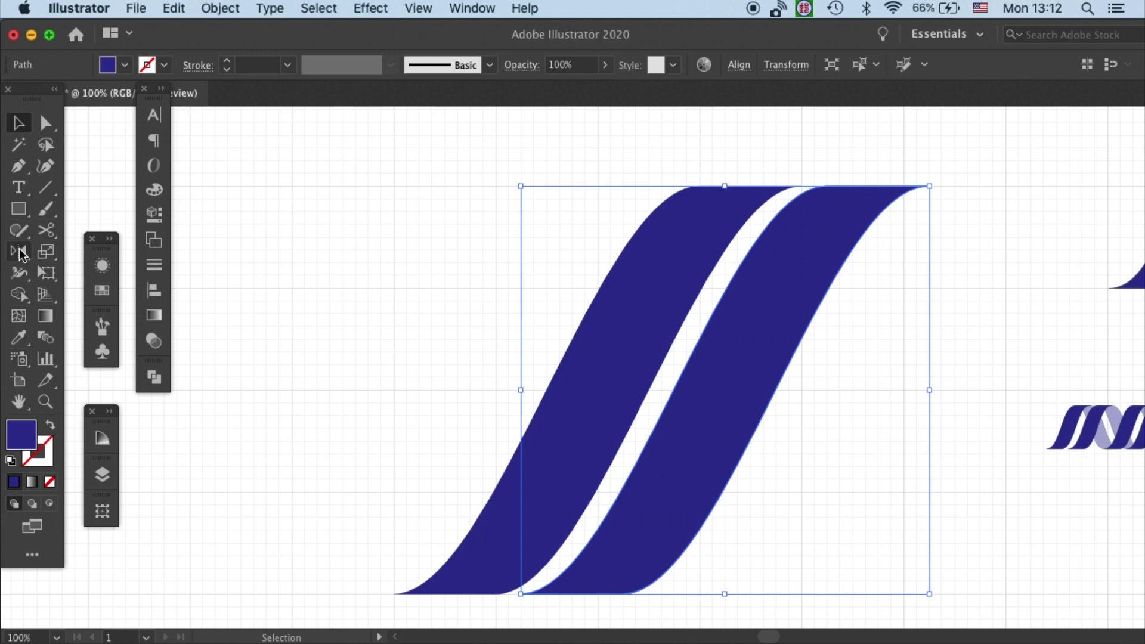
double_click(19, 253)
left_click(659, 299)
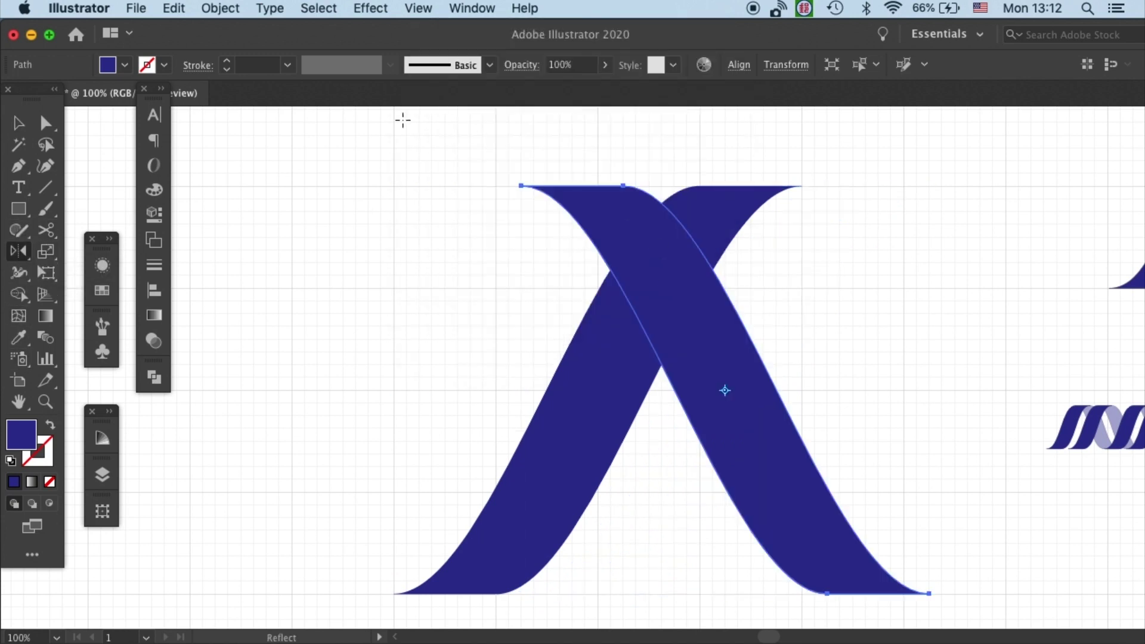
left_click(18, 123)
left_click_drag(589, 231, 862, 288)
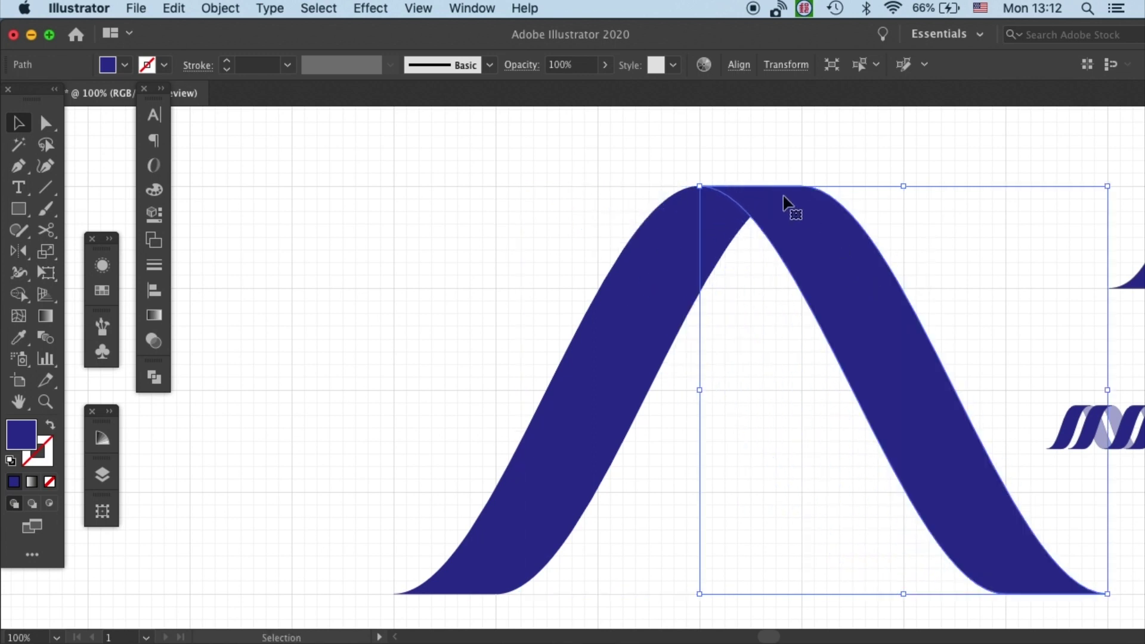
left_click(775, 174)
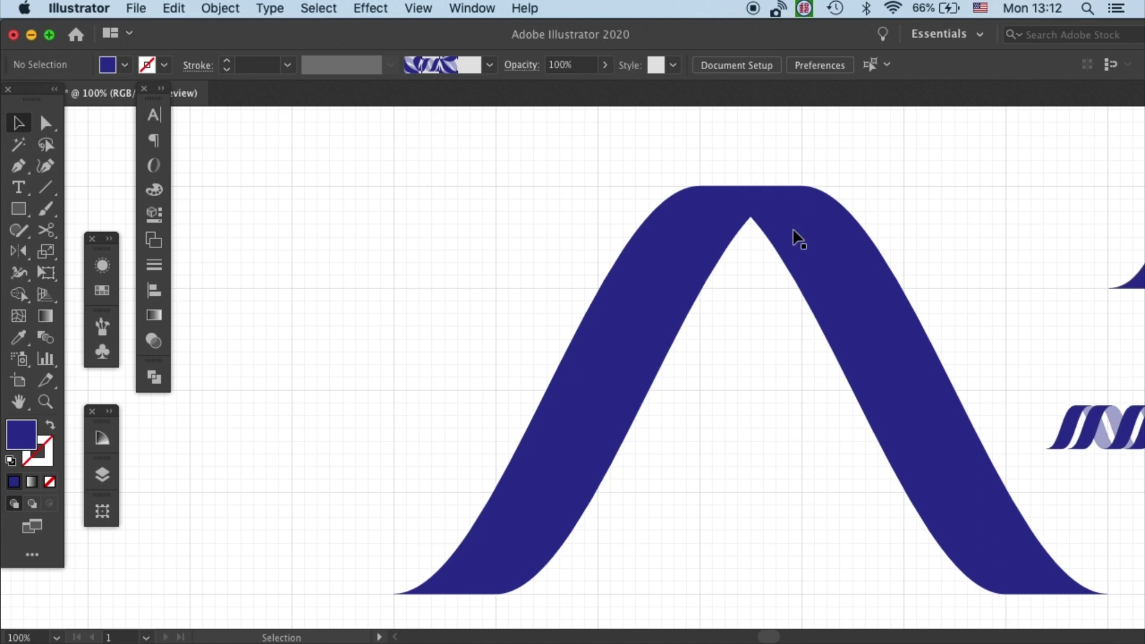
left_click(847, 295)
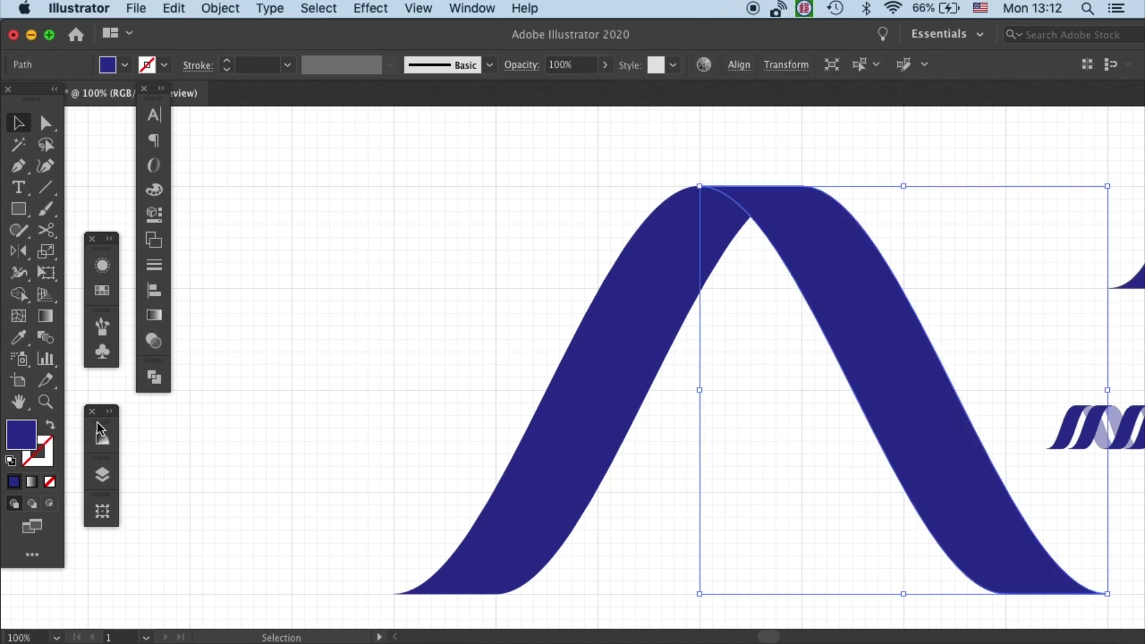
Give the right half a light Color Guide tint, then scale the whole arch down small.
left_click(103, 291)
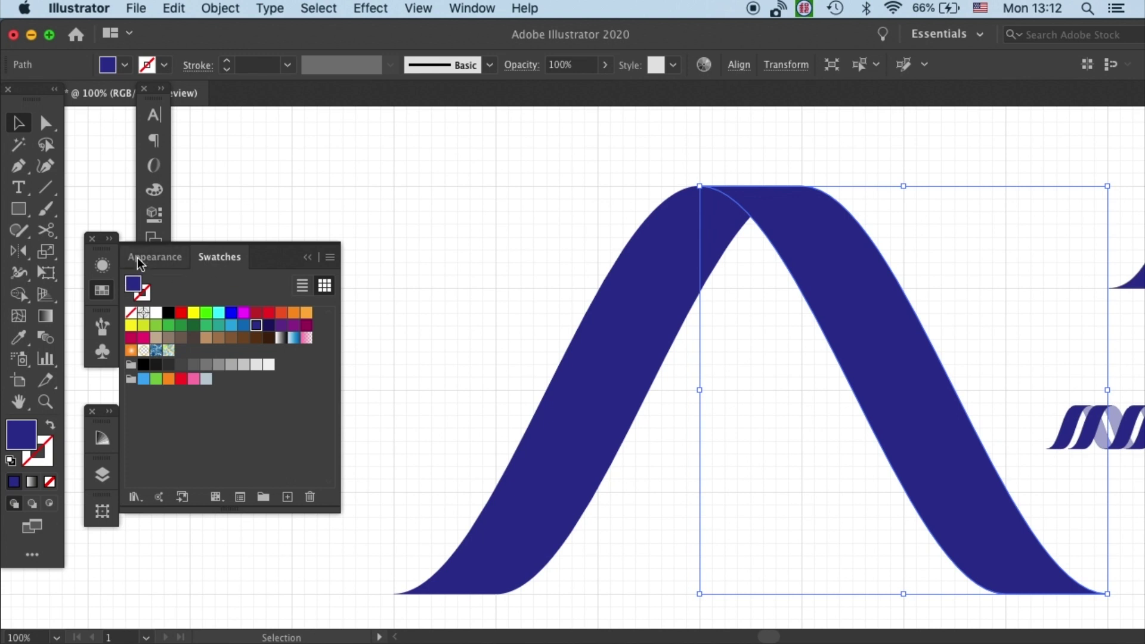
left_click(307, 256)
left_click(103, 439)
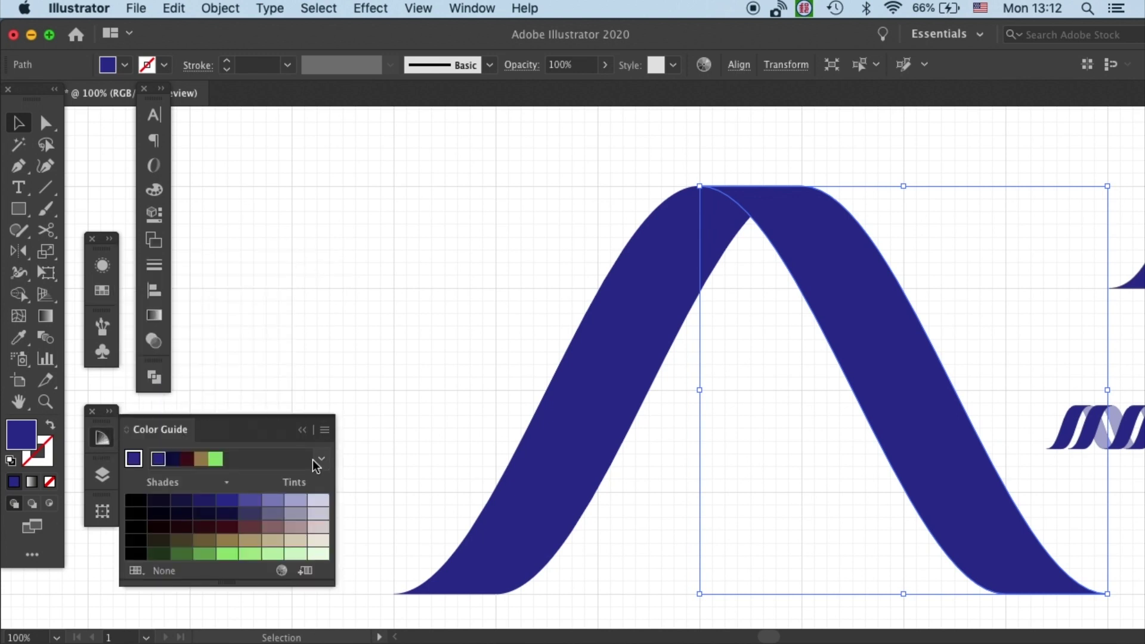
left_click(295, 500)
left_click(875, 311)
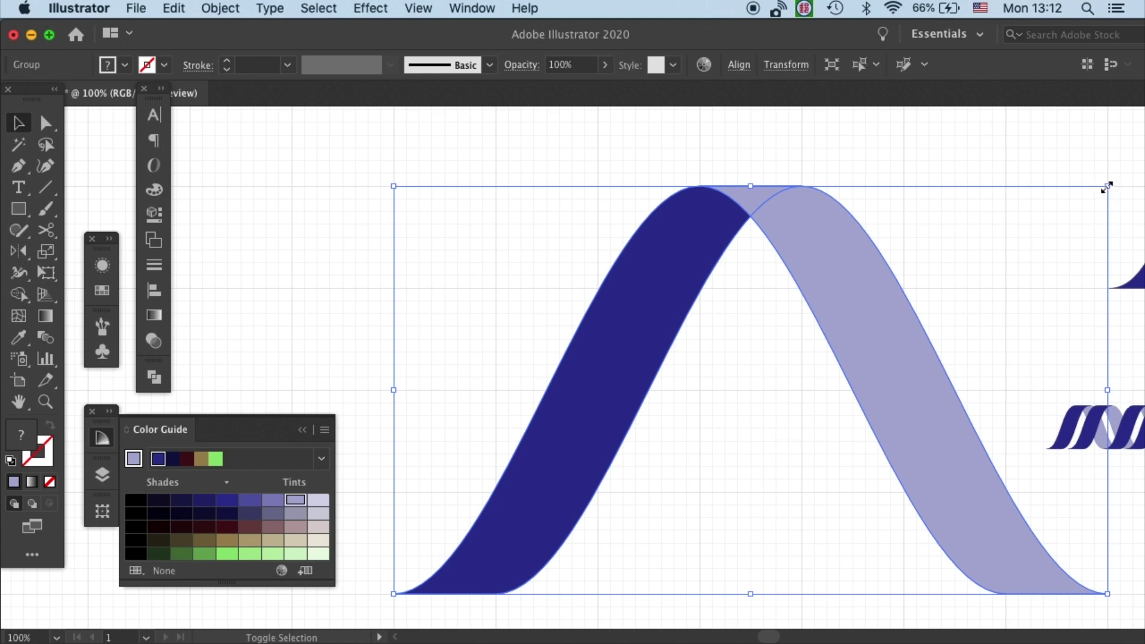
left_click_drag(1109, 186, 581, 497)
Duplicate the small two-tone arch to the right to continue the wave.
left_click(585, 427)
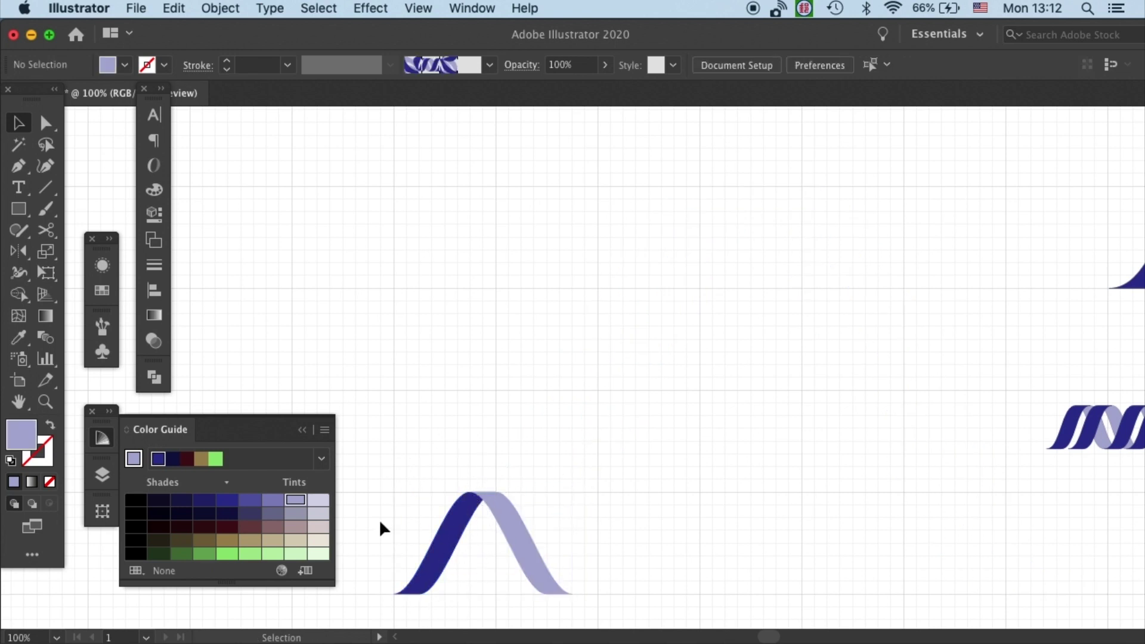
left_click_drag(511, 428, 670, 350)
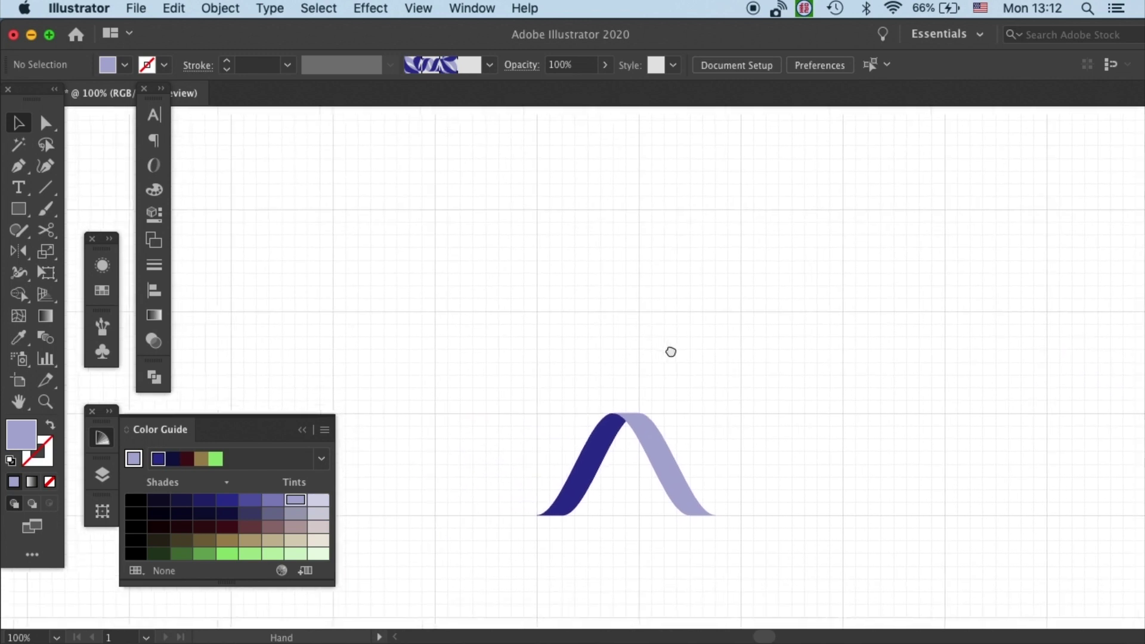
left_click(685, 455)
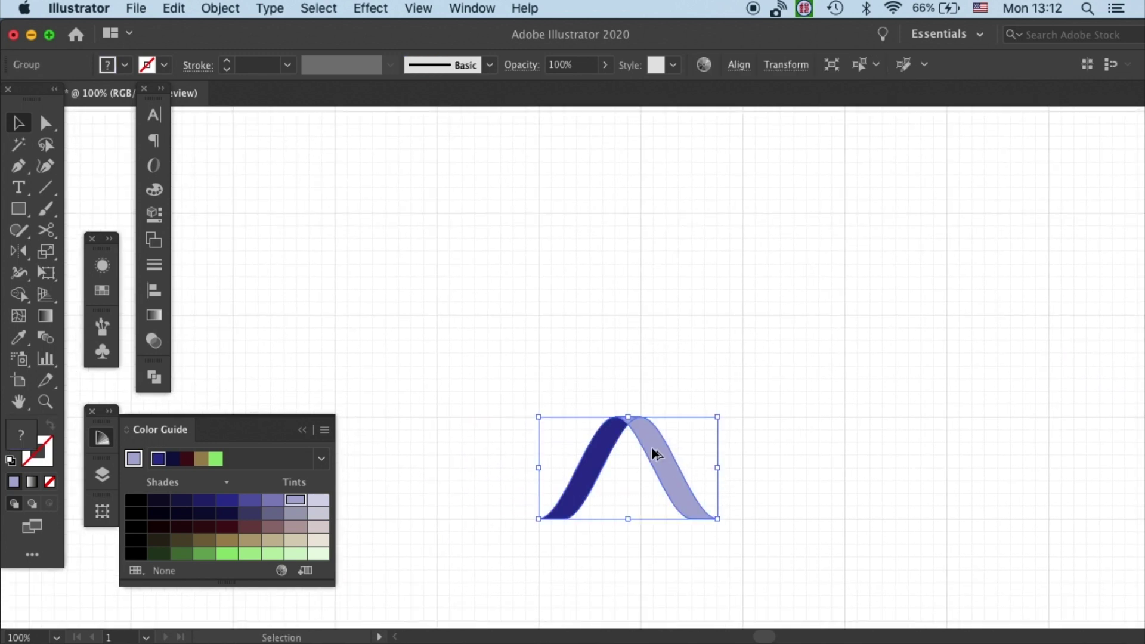
left_click_drag(656, 455, 812, 465)
left_click(804, 362)
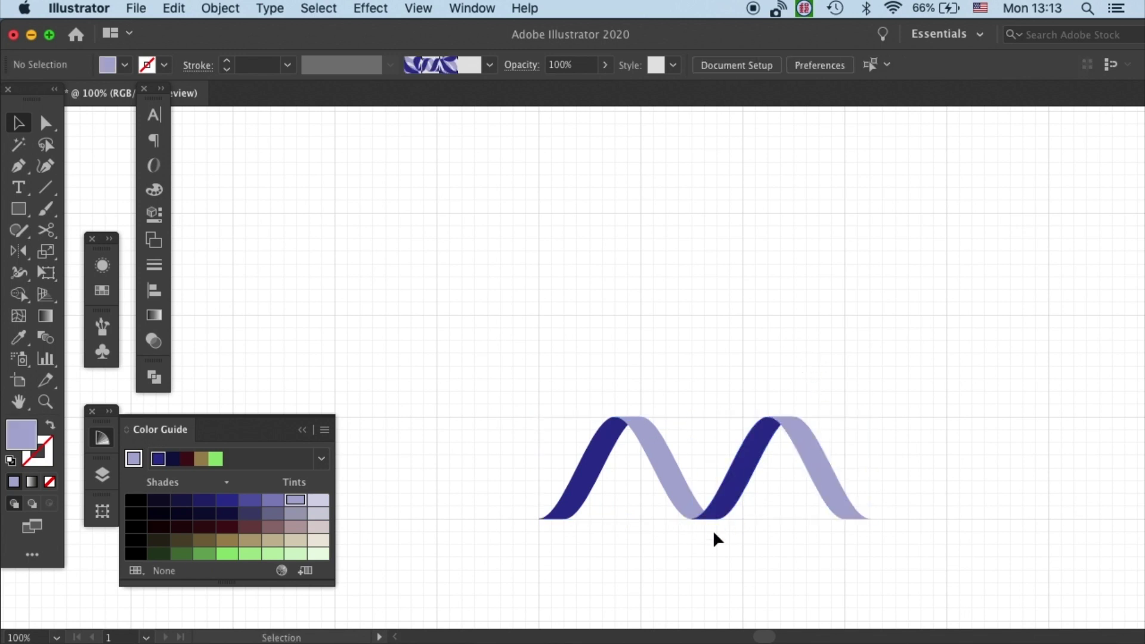
Nudge the right wave flush against the left one and zoom out to check the joint.
scroll(767, 507, "up", 5)
scroll(736, 330, "down", 5)
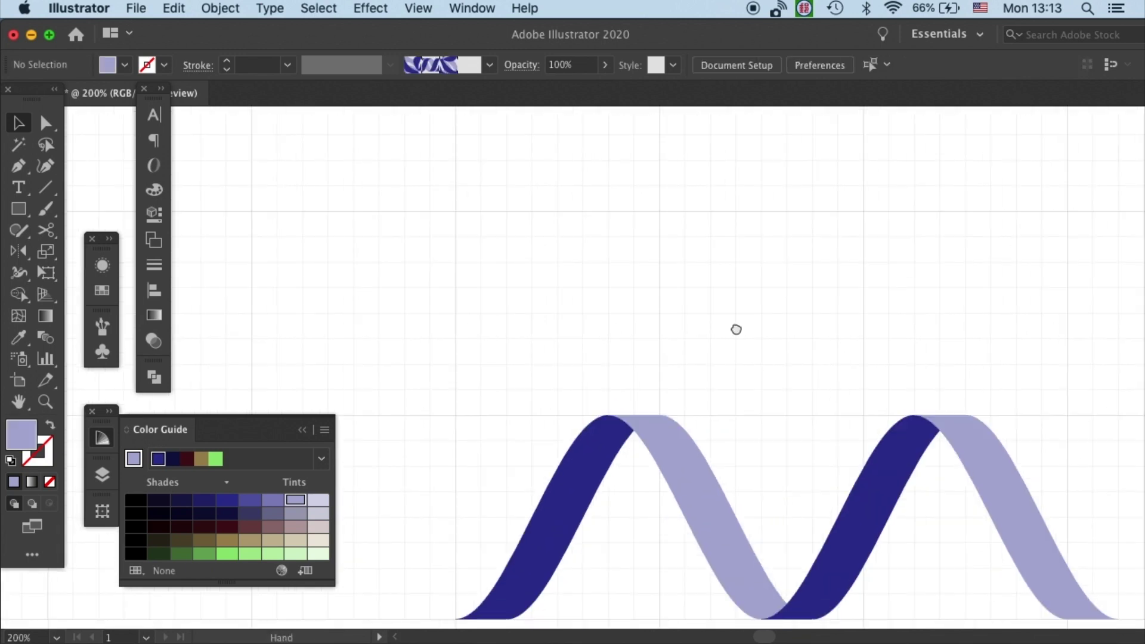
left_click(774, 370)
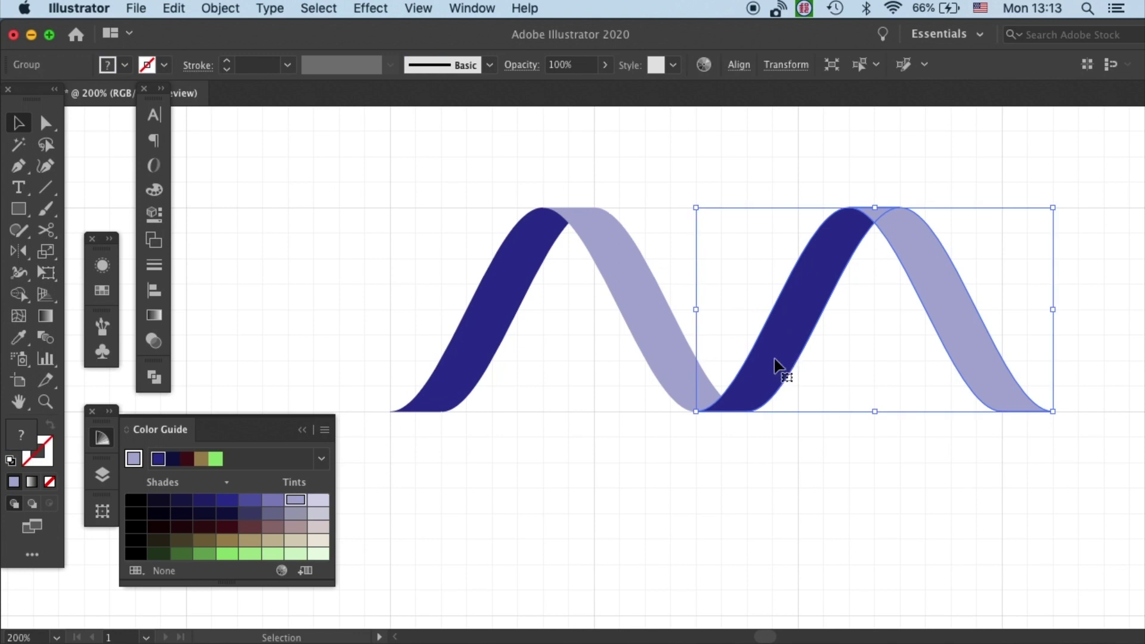
left_click_drag(775, 370, 767, 367)
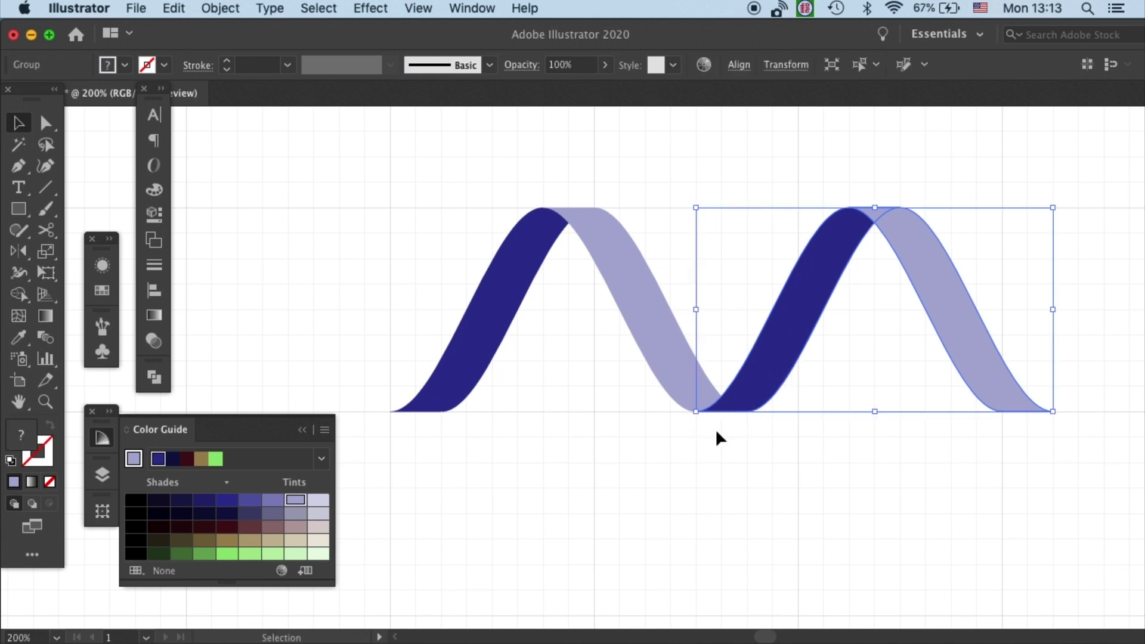
scroll(750, 416, "up", 5)
scroll(672, 453, "left", 5)
scroll(672, 453, "down", 3)
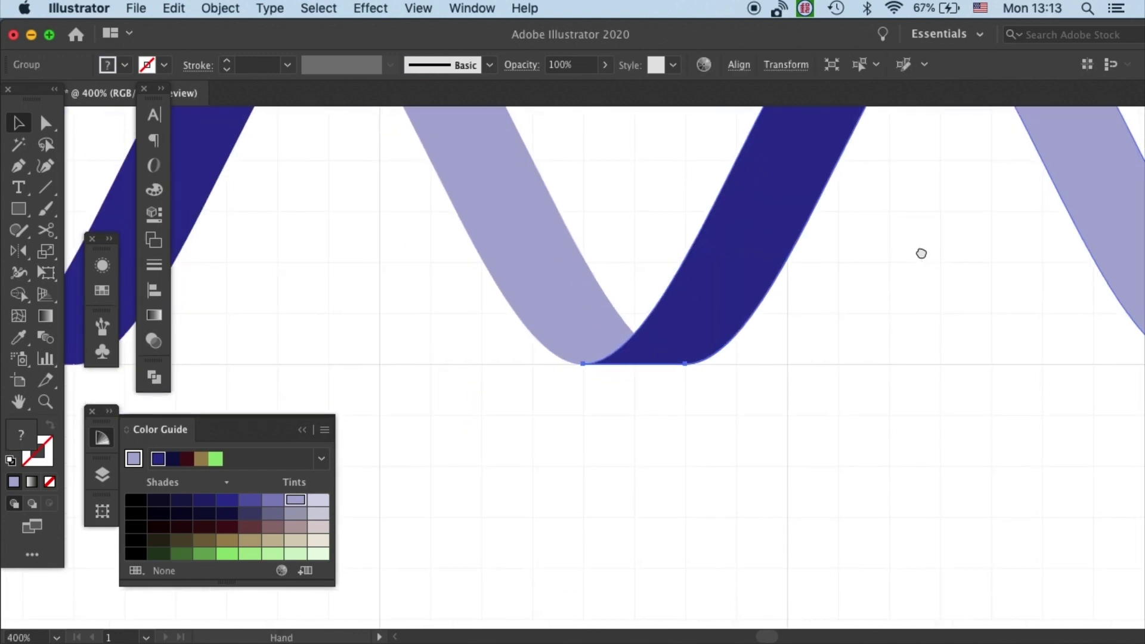
left_click(583, 395)
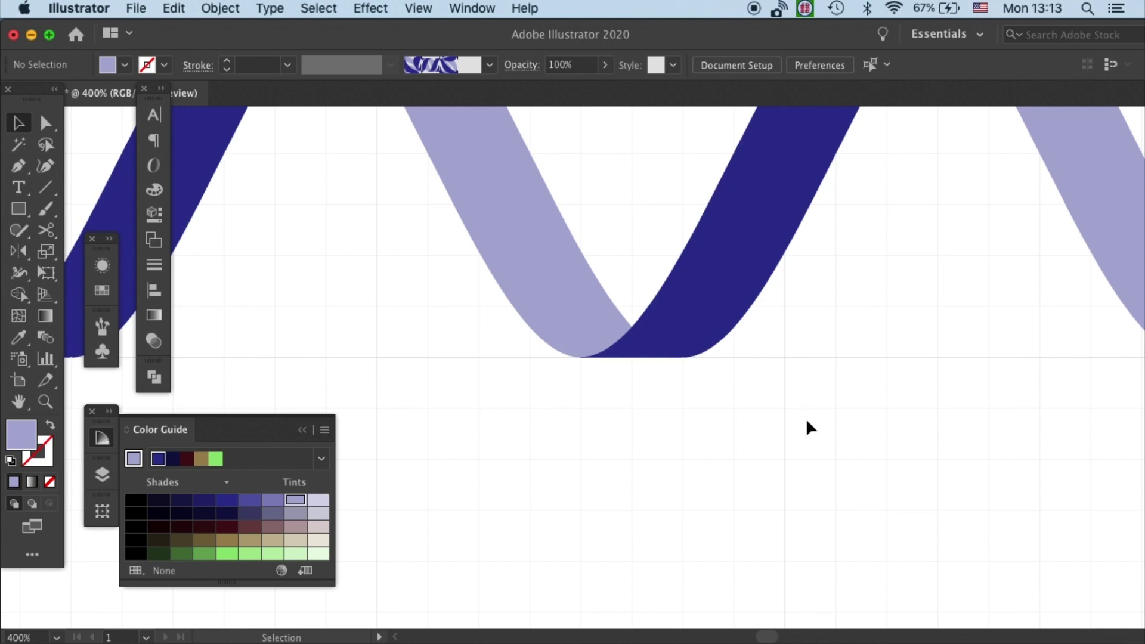
key("super+minus")
key("super+minus")
key("super+minus")
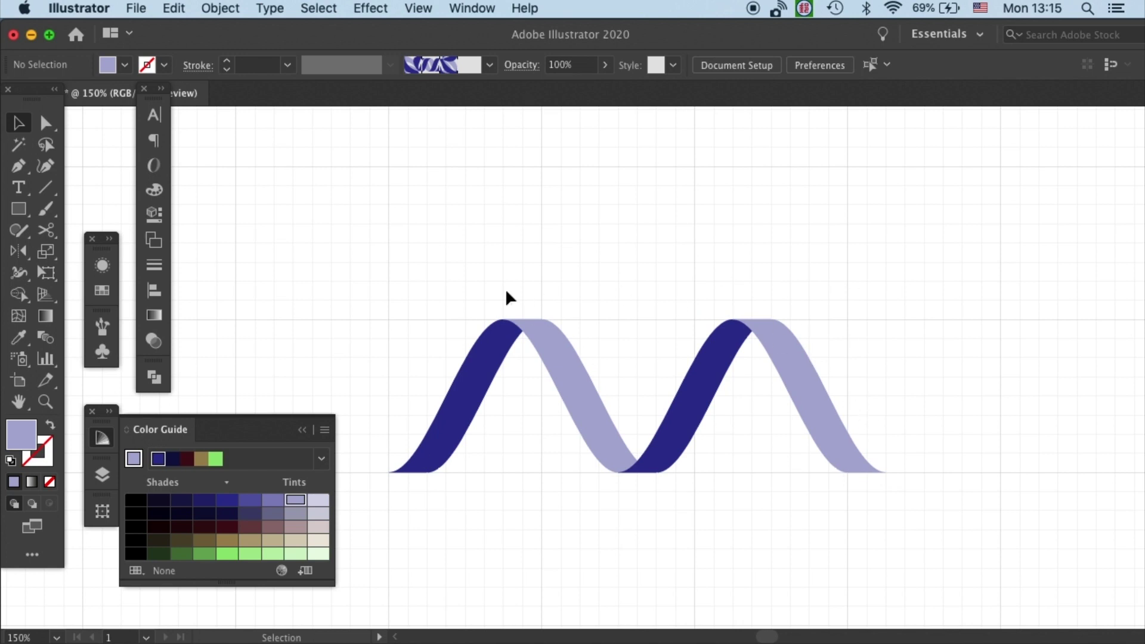
Copy the two-peak ribbon to the right so it overlaps the original.
left_click(813, 405)
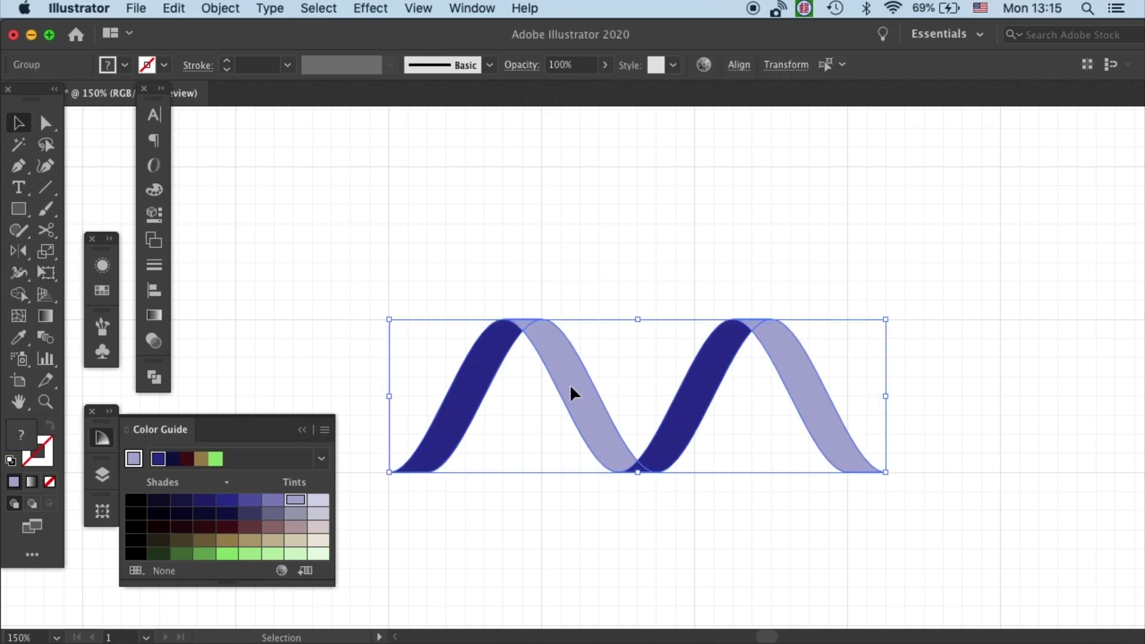
left_click_drag(571, 385, 670, 382)
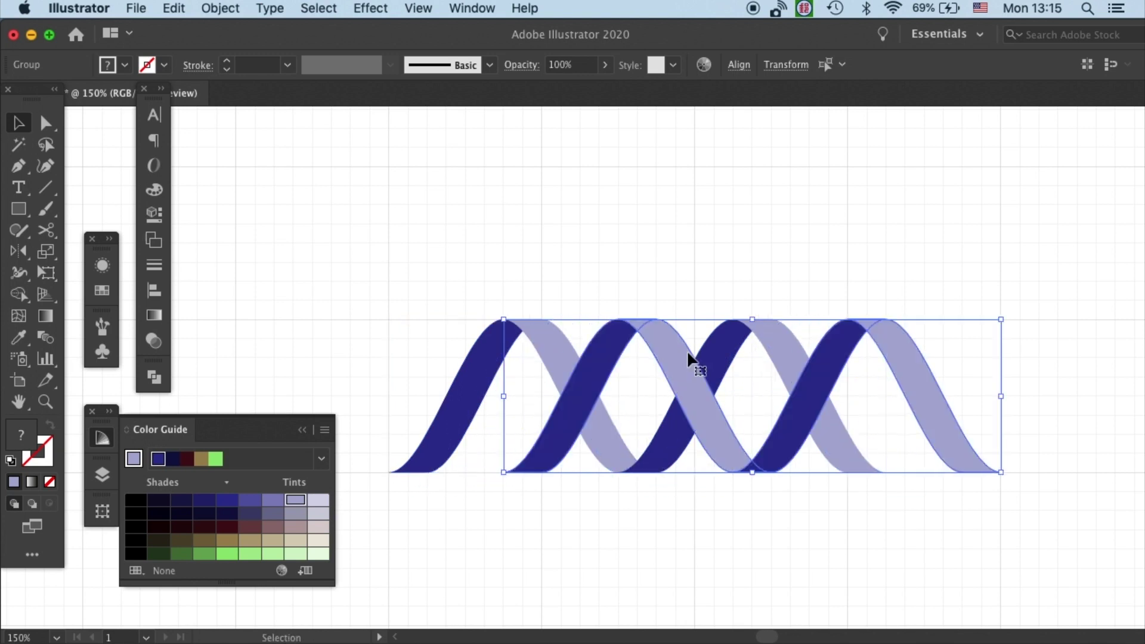
left_click(711, 274)
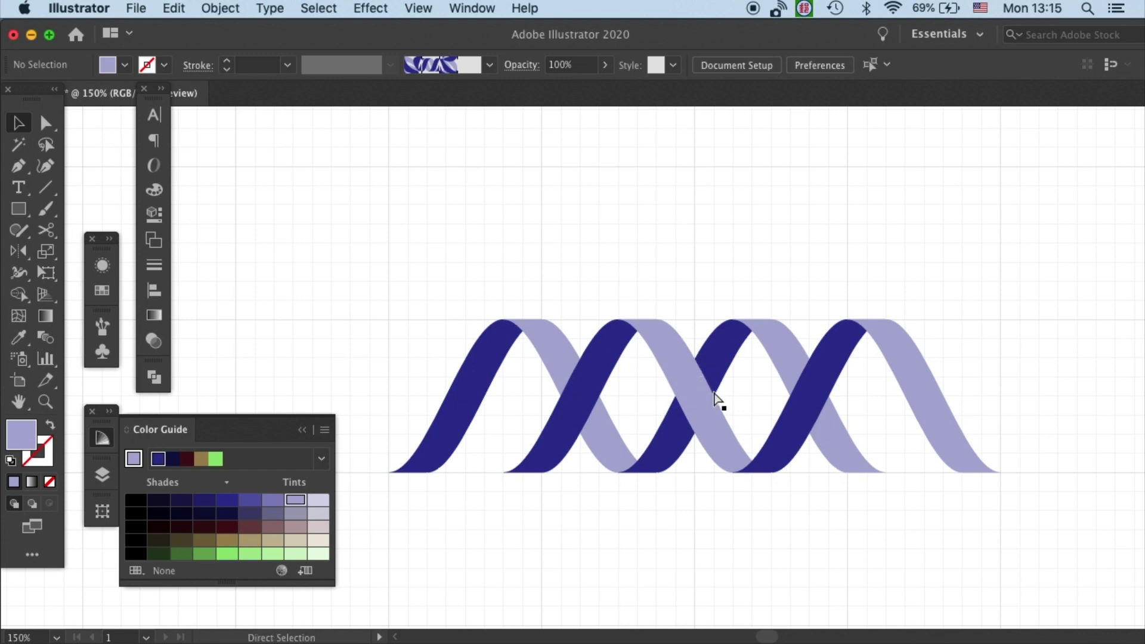
Send the light ribbon backward so the dark strand crosses over it.
scroll(716, 393, "up", 3)
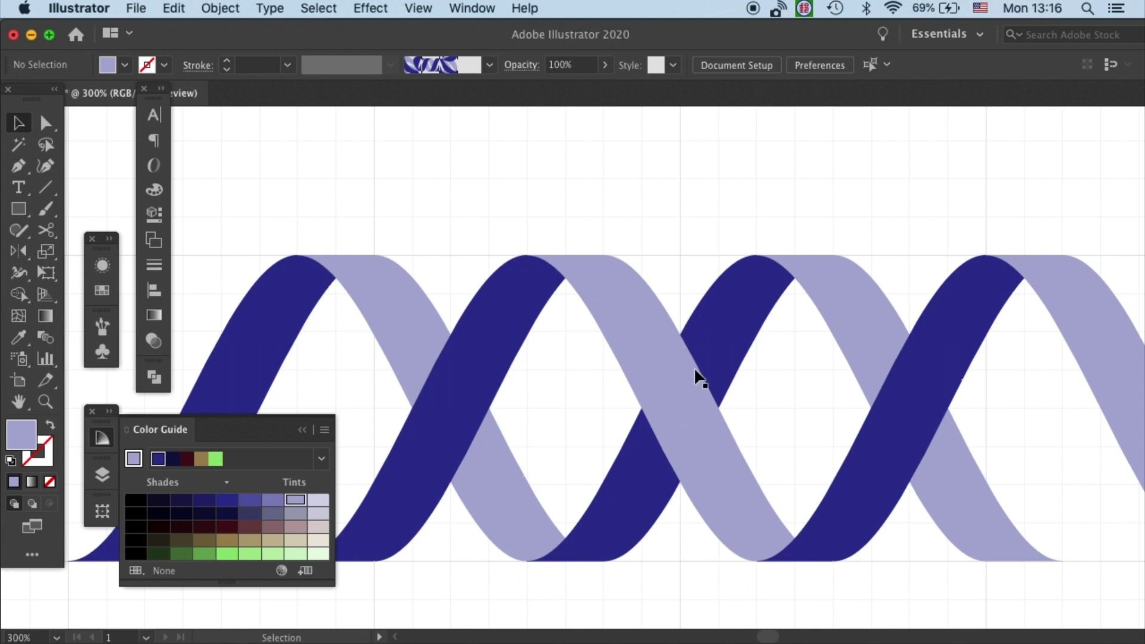
left_click(672, 396)
key("super+shift+bracketleft")
Zoom to 100% and group the dark-blue and light-blue ribbons together.
left_click(721, 210)
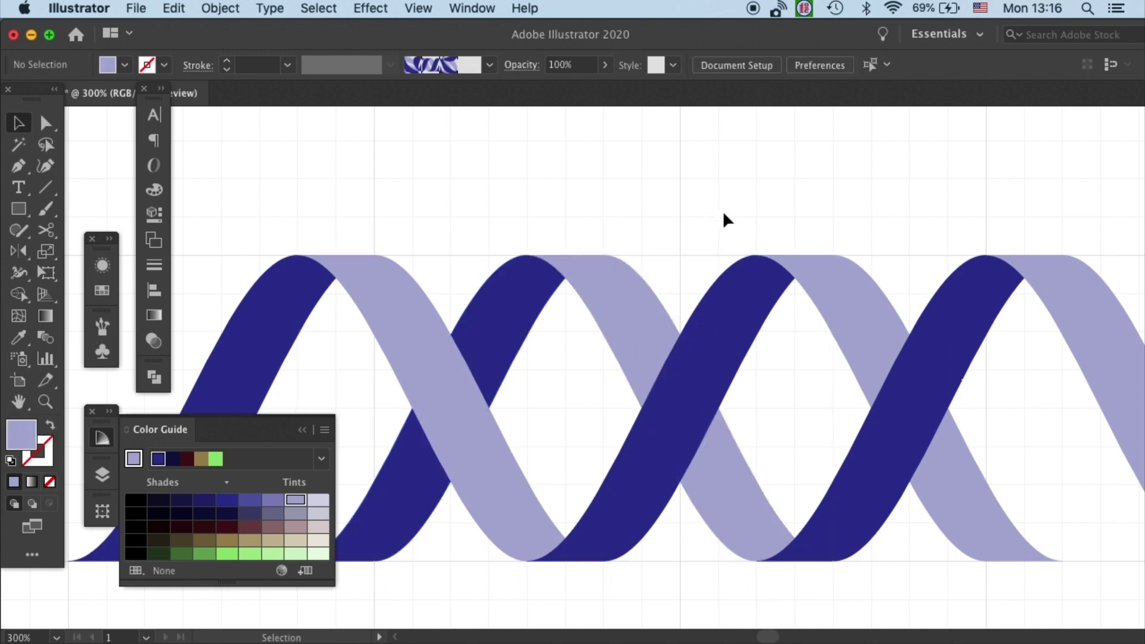
key("super+1")
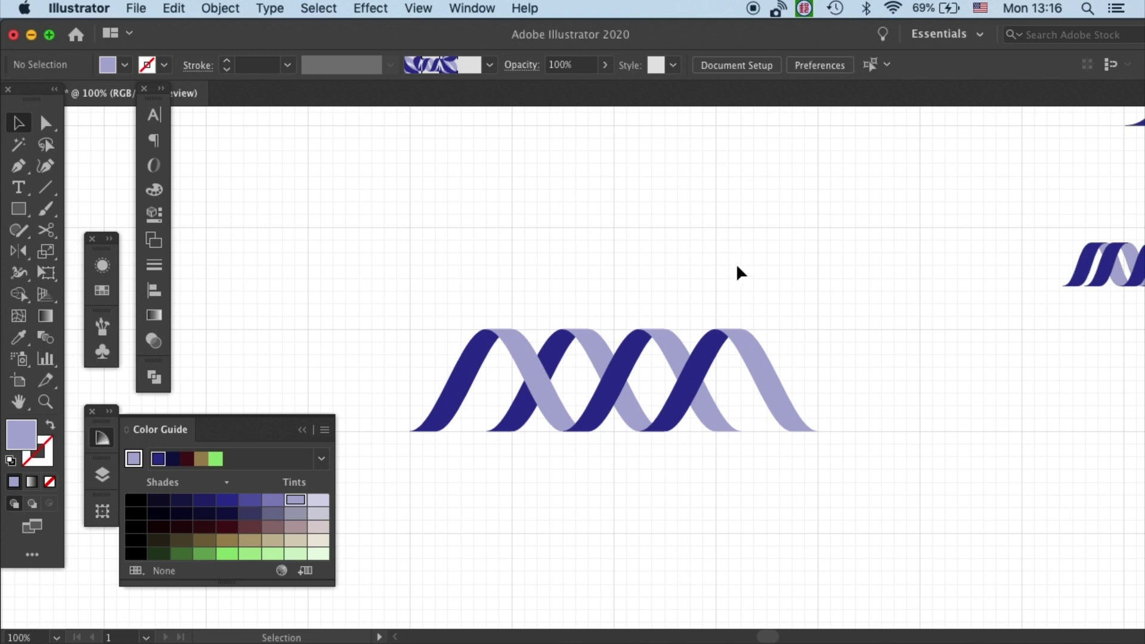
key("super+z")
left_click(483, 296)
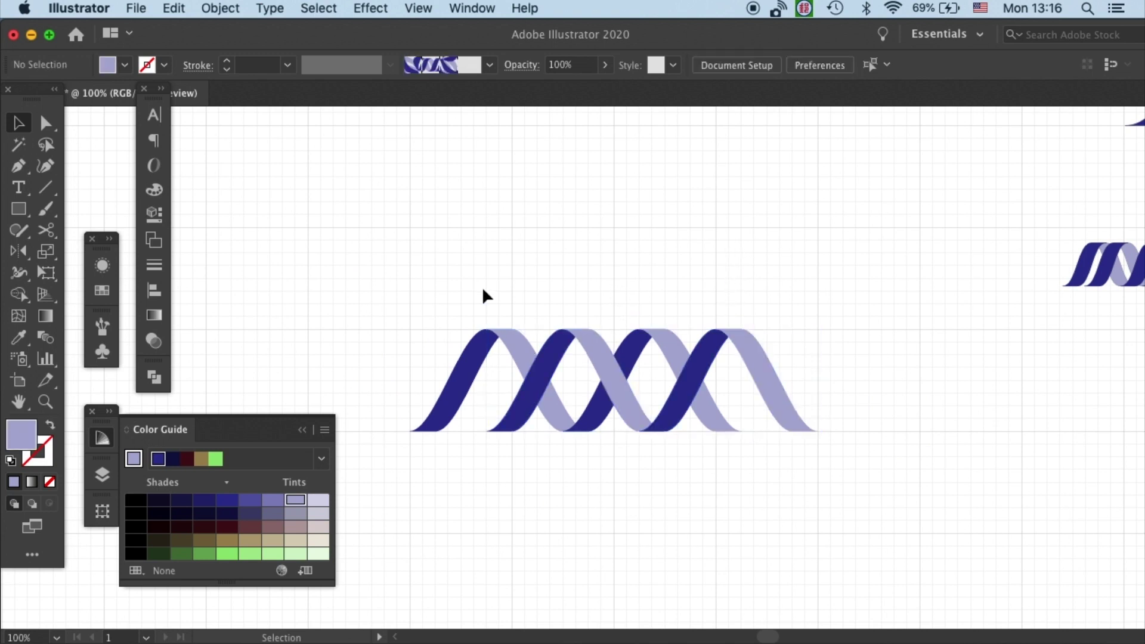
left_click_drag(439, 268, 811, 439)
key("super+g")
Combine all the ribbon pieces into a compound path.
right_click(686, 382)
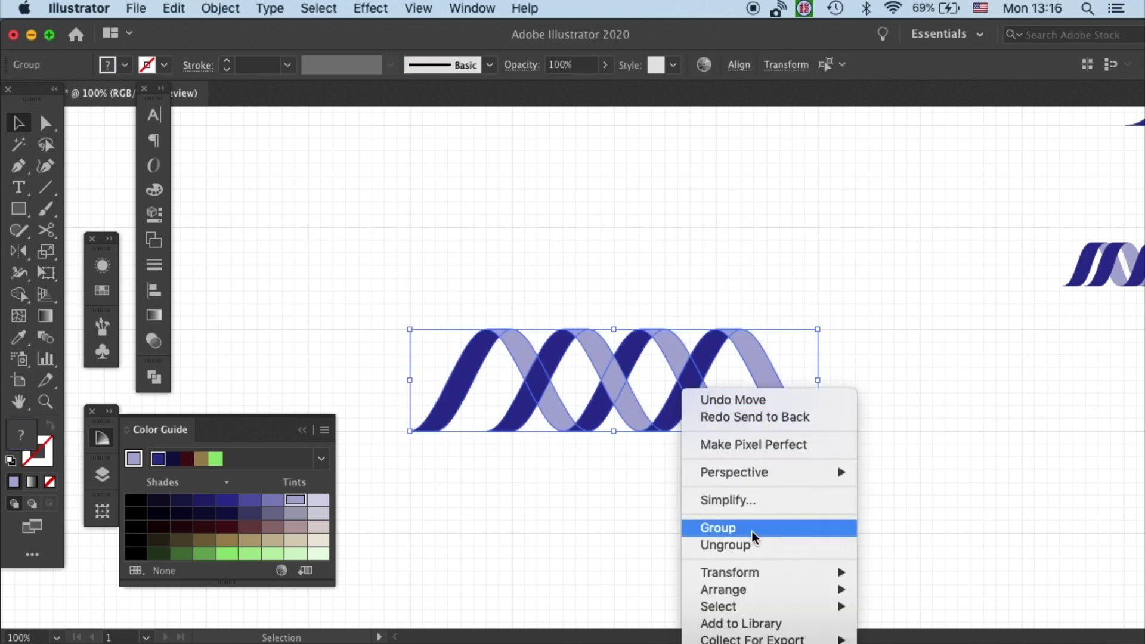
left_click(582, 294)
left_click(578, 295)
left_click_drag(468, 274, 816, 449)
right_click(695, 404)
left_click(770, 531)
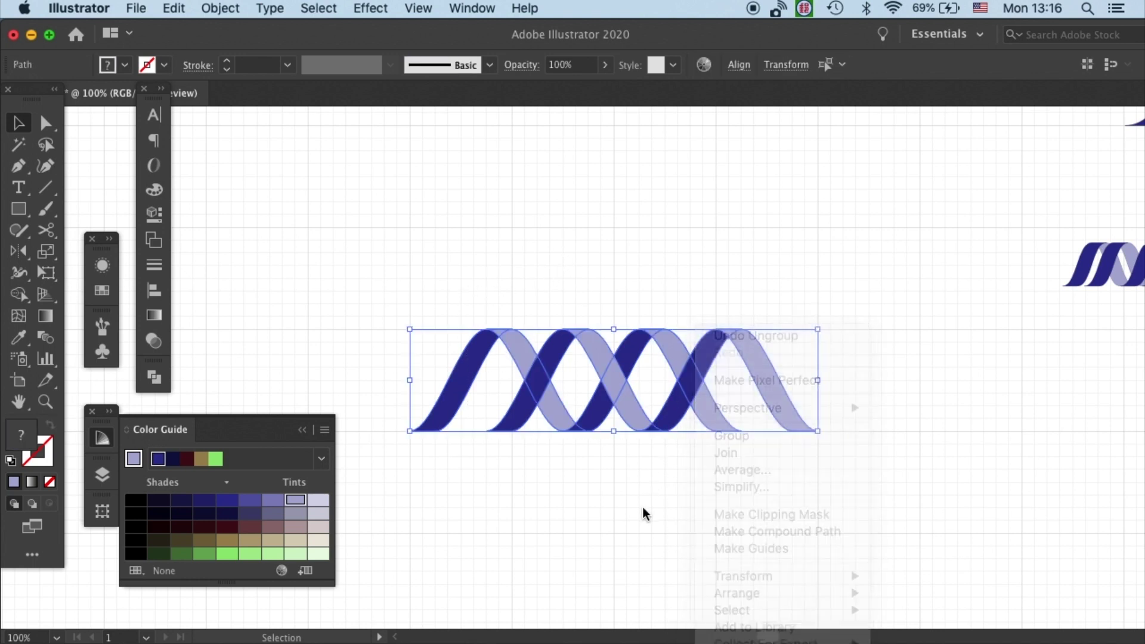
Bring the three light-blue segments in front of the dark-blue strands.
left_click(517, 353)
left_click(625, 373, "shift")
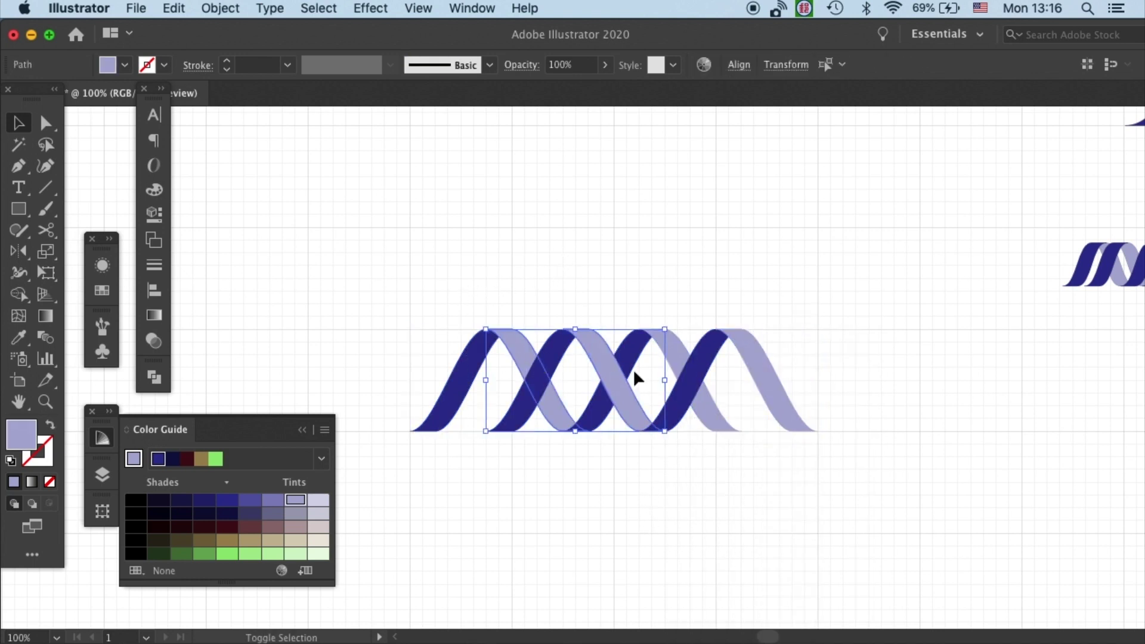
left_click(764, 370, "shift")
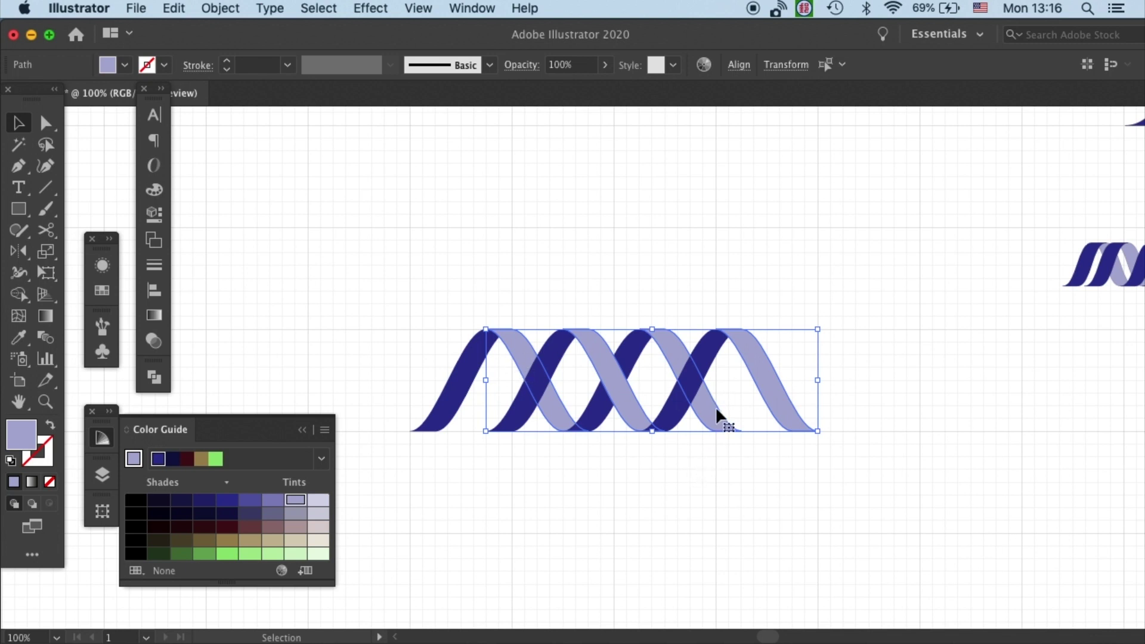
key("super+shift+bracketright")
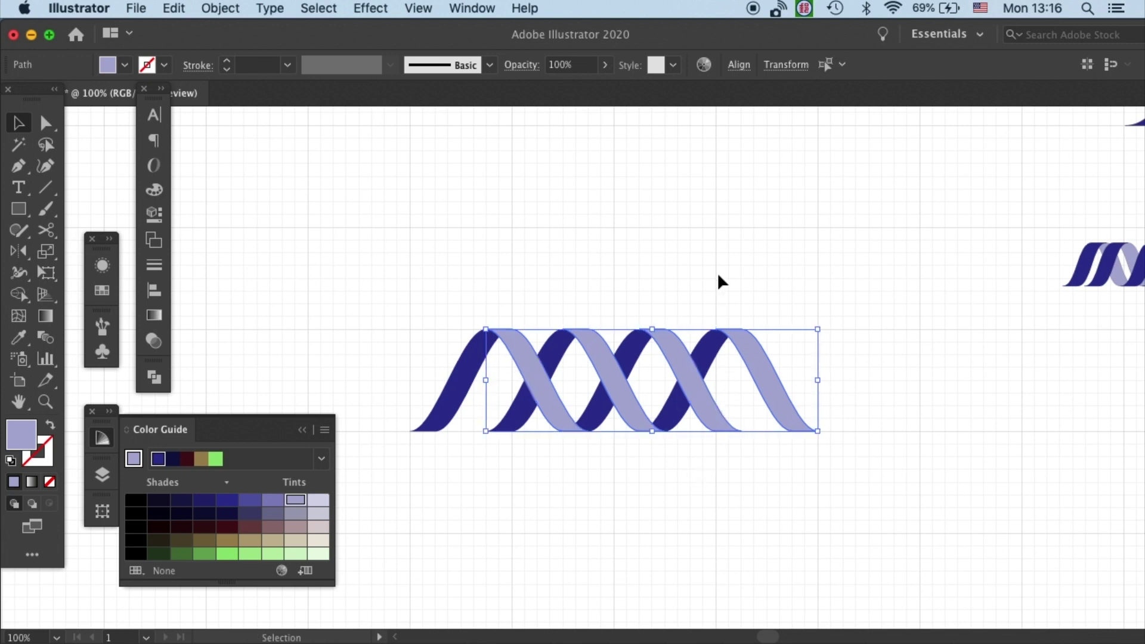
Save the document with the light strands in front, then reselect all helix ribbons.
left_click(740, 277)
key("super+s")
left_click_drag(425, 288, 822, 472)
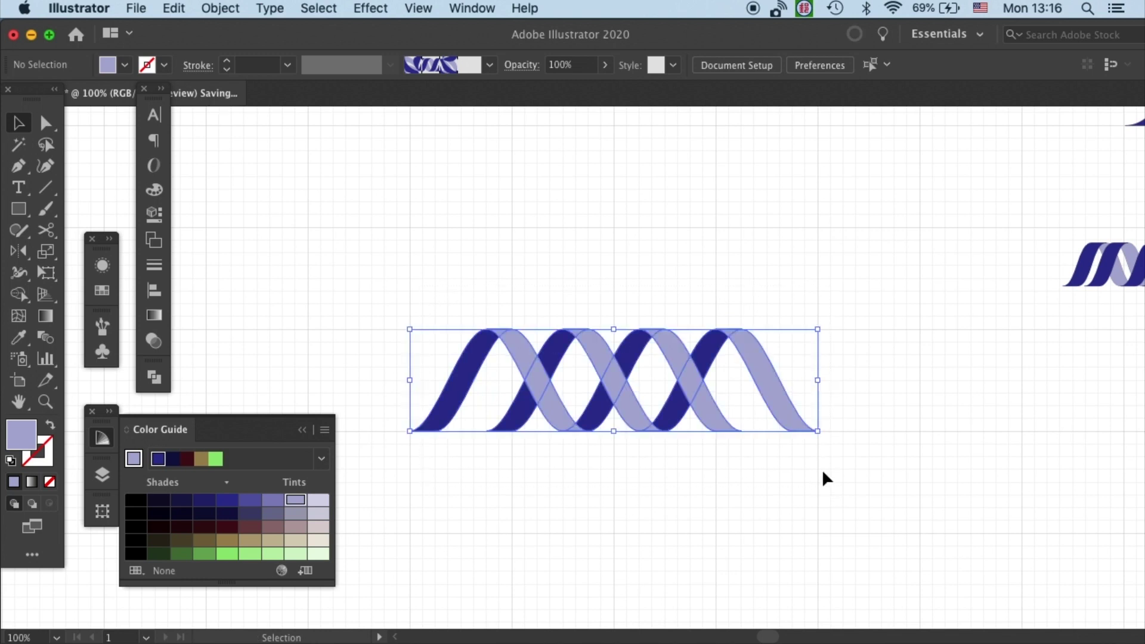
Duplicate the helix to the right, aligned on the grid.
key("super+shift+a")
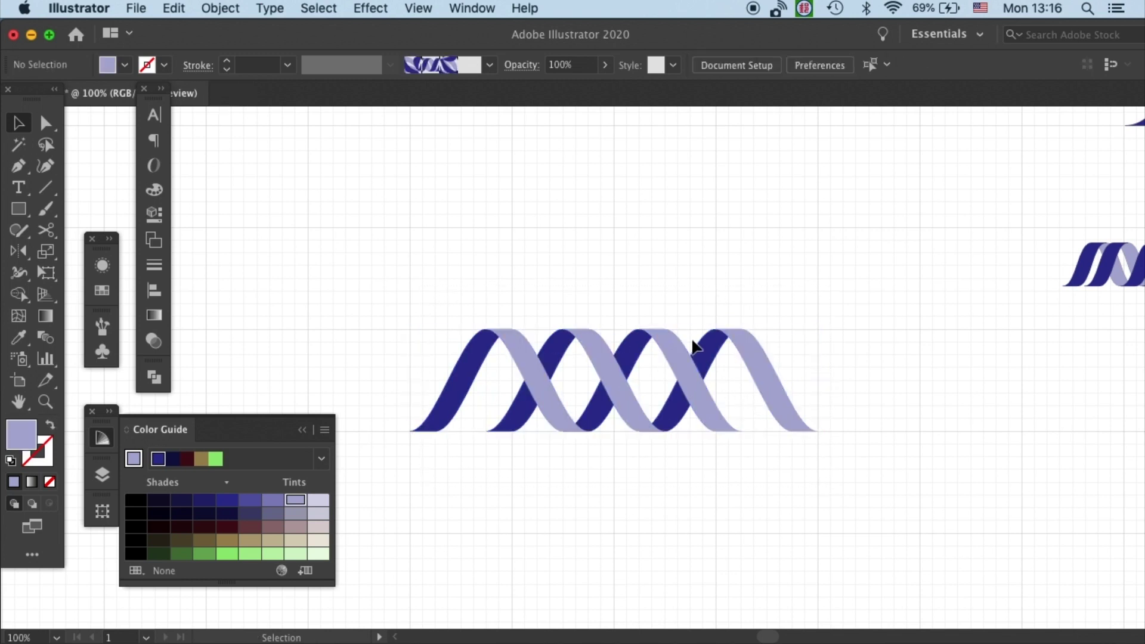
left_click(605, 374)
left_click_drag(606, 377, 922, 371)
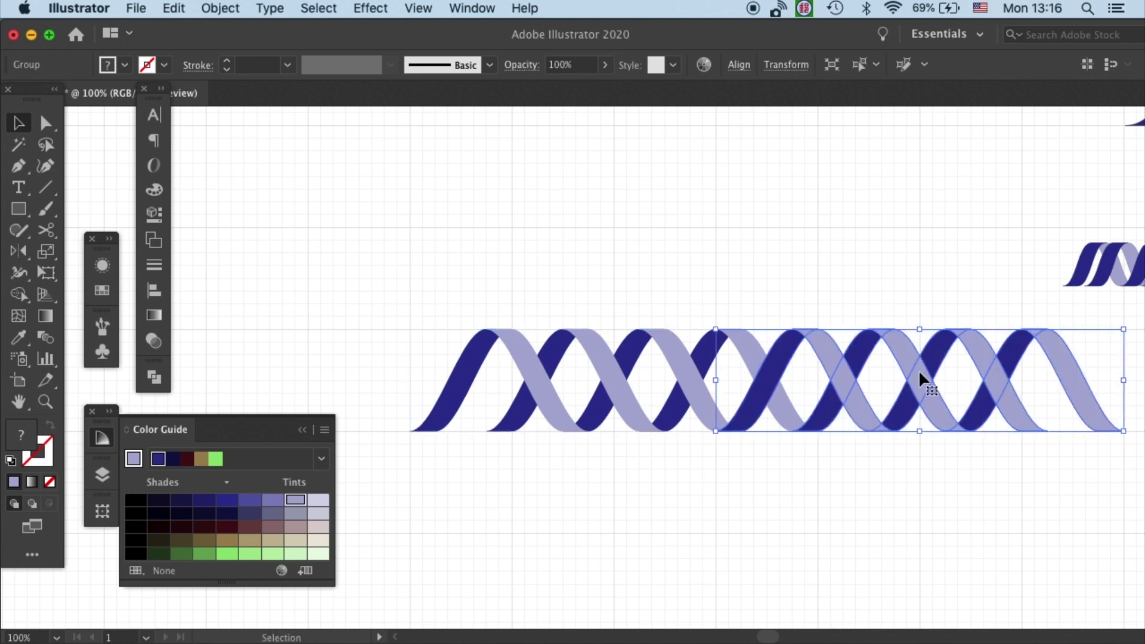
left_click(877, 298)
Duplicate the original helix to the left, aligned on the grid.
left_click(670, 355)
left_click_drag(670, 356, 375, 374)
left_click_drag(378, 370, 378, 370)
left_click(478, 266)
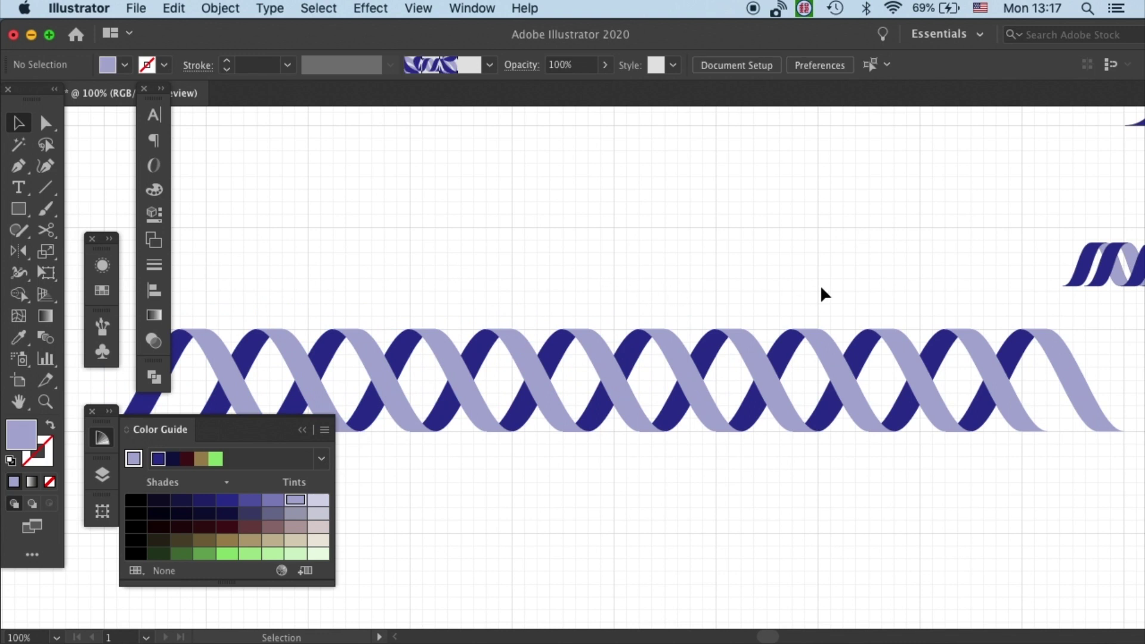
Zoom out to check the extended strand, then select a helix copy.
key("super+minus")
key("super+minus")
key("super+minus")
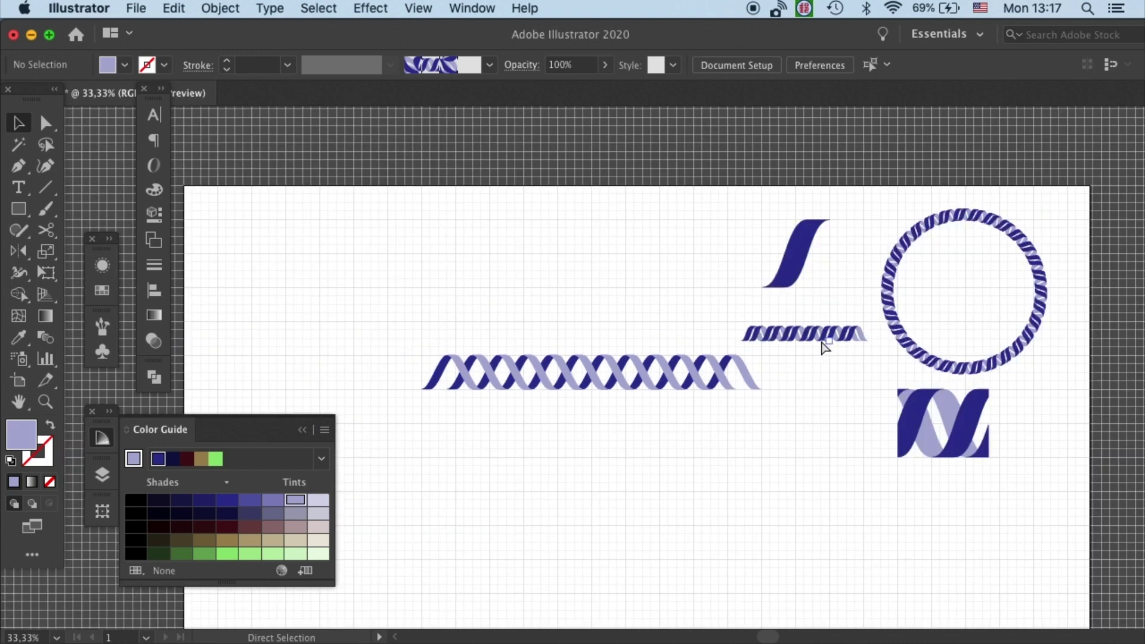
key("super+equal")
key("super+equal")
key("super+equal")
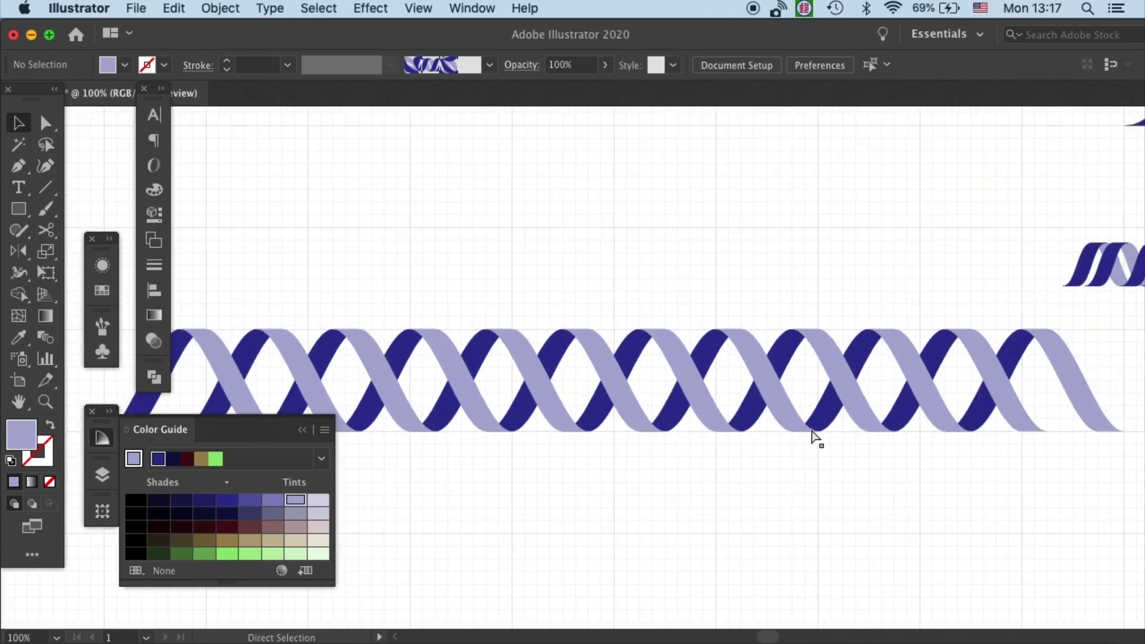
left_click(813, 446)
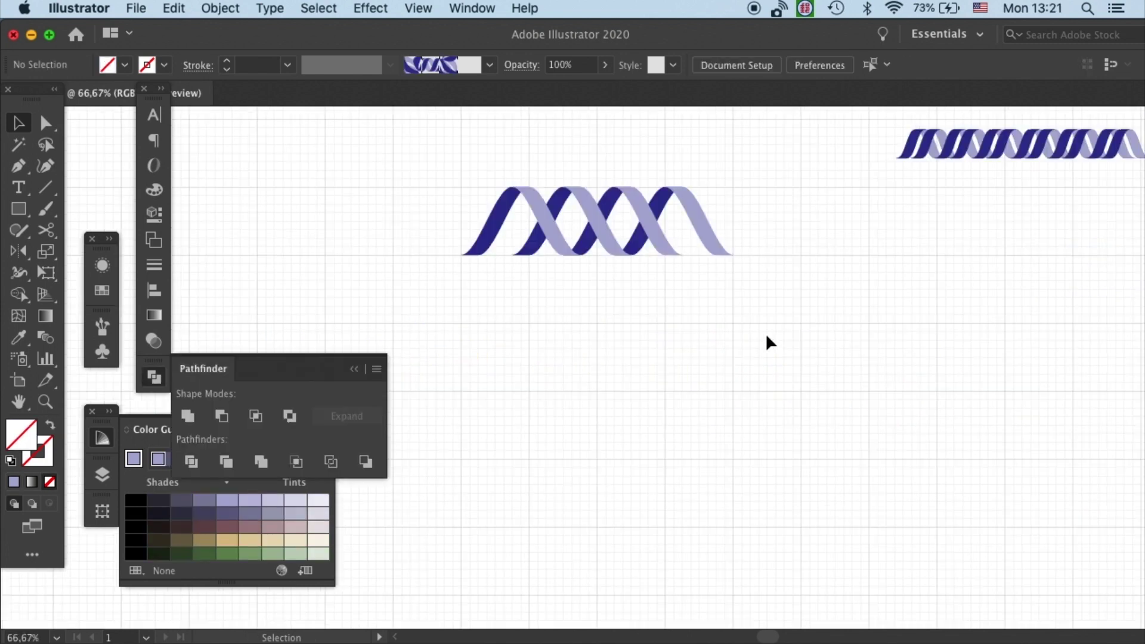